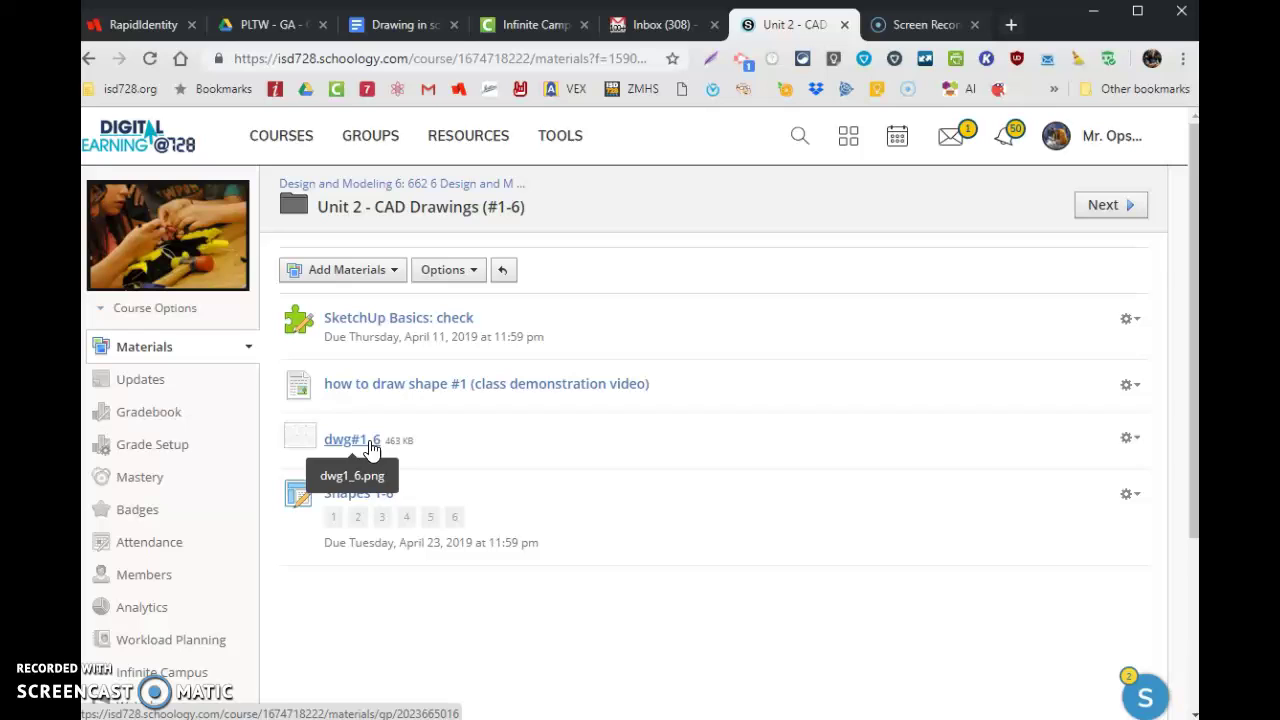
Step: Open the dwg#1_6 drawing sheet from the Unit 2 course materials and switch to SketchUp
click(362, 446)
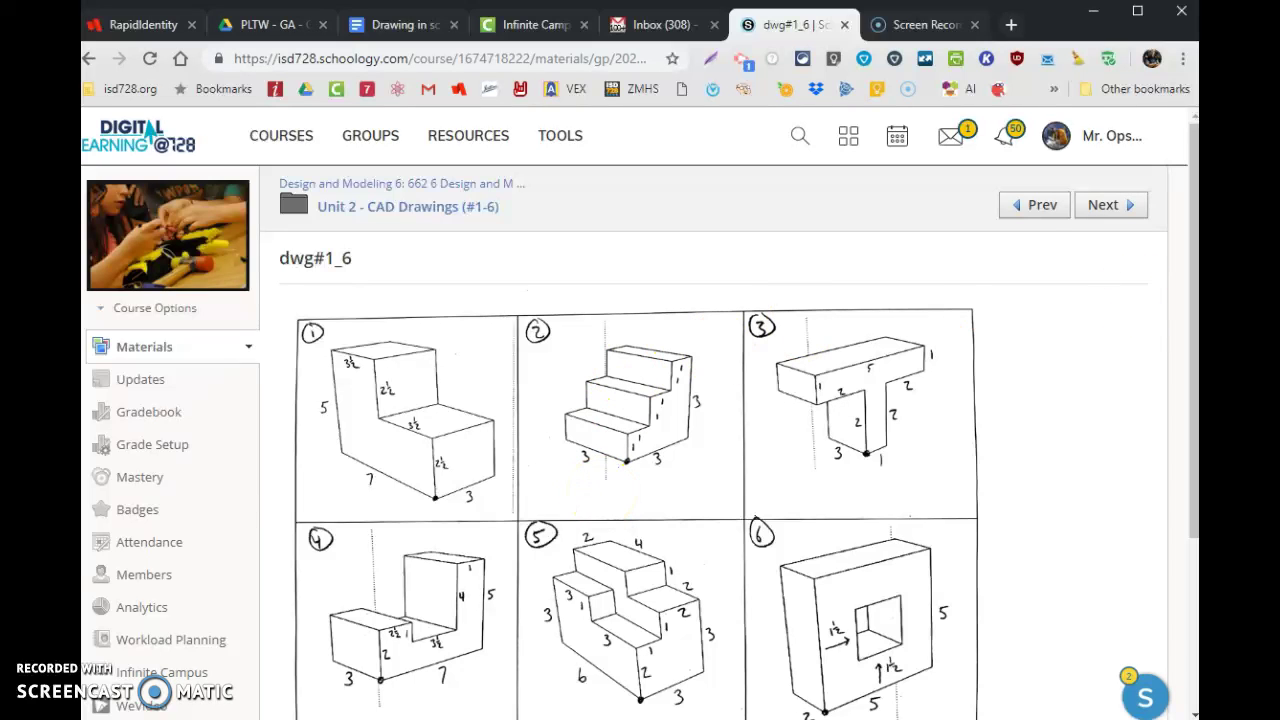
key(alt+Tab)
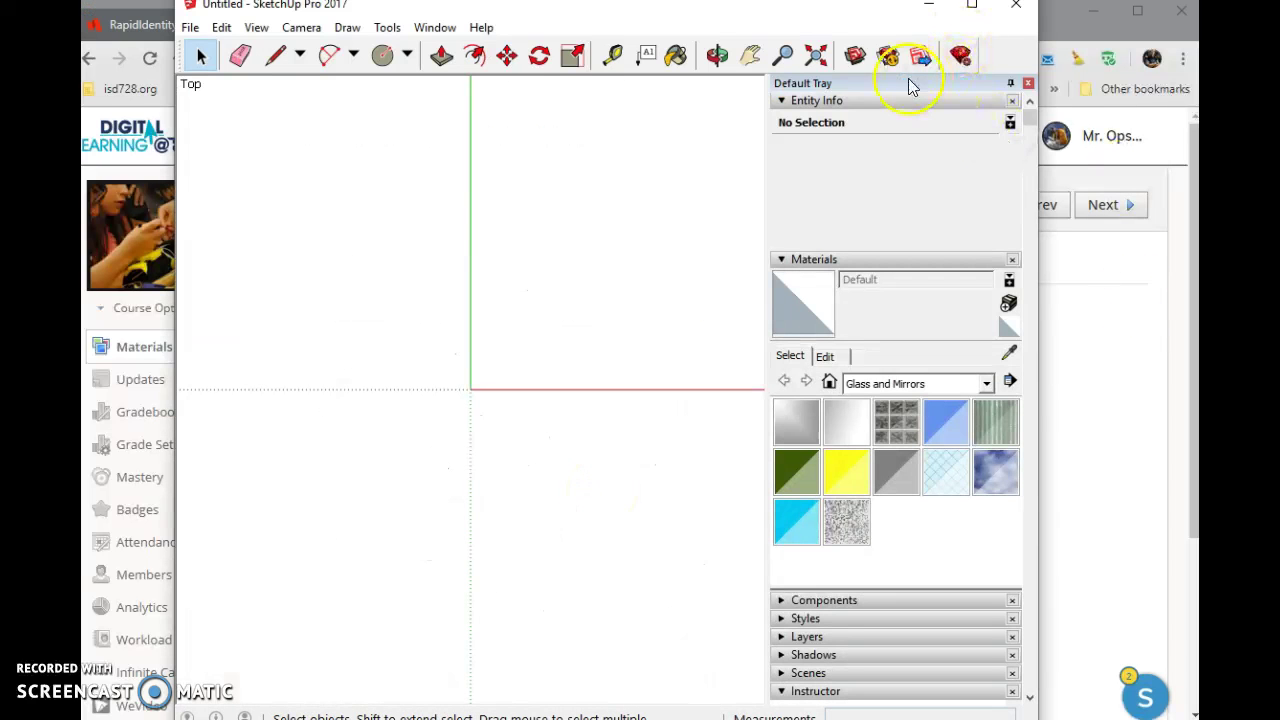
Step: Collapse the Default Tray and set the camera to the Iso standard view
click(1010, 83)
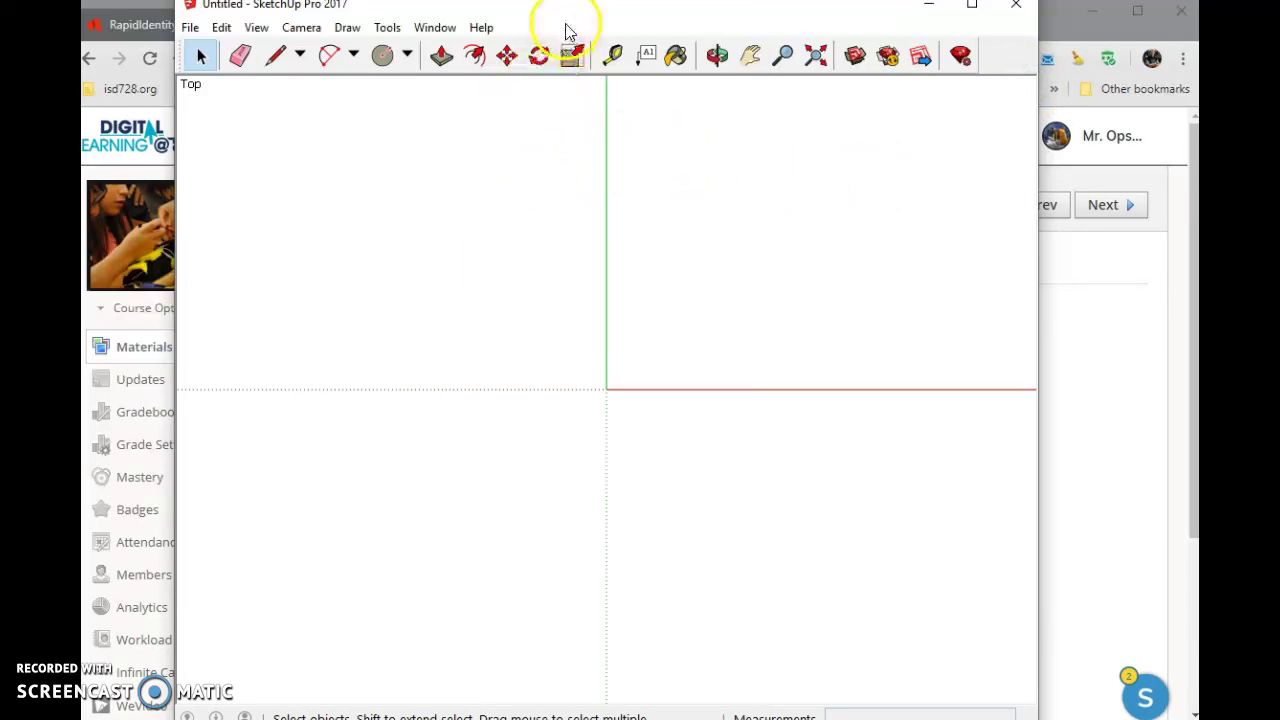
drag(567, 26, 568, 48)
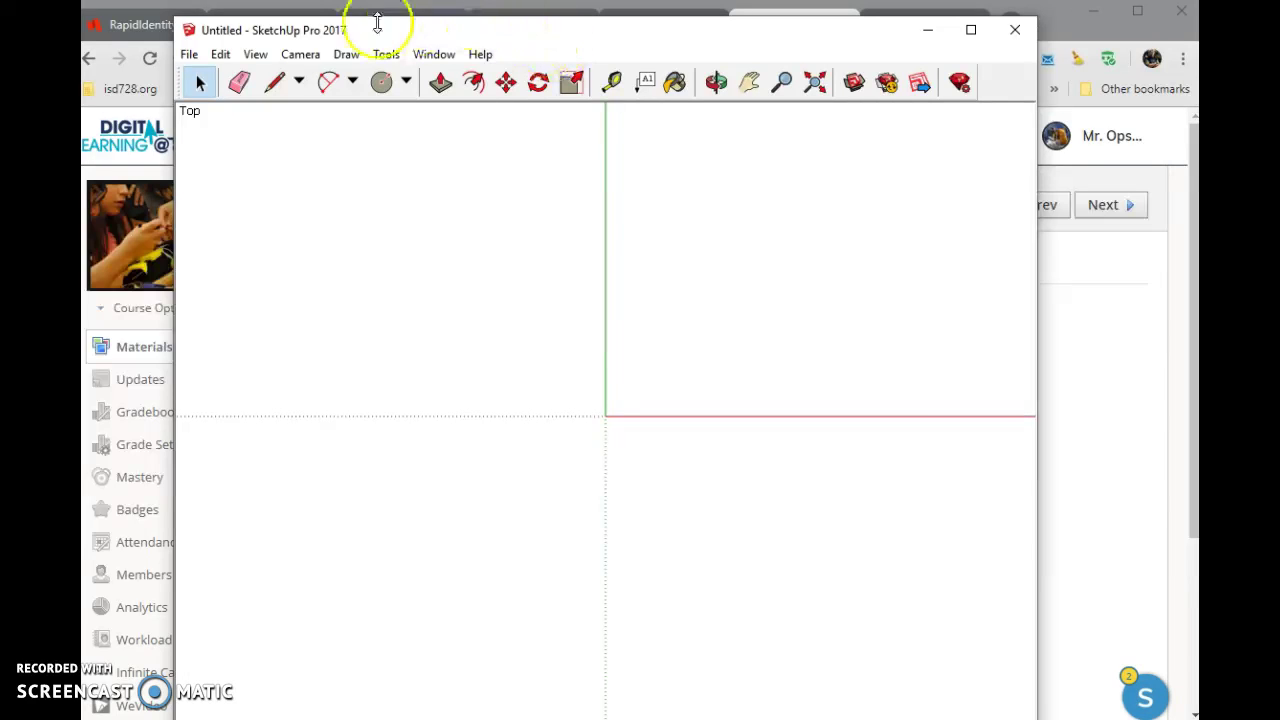
click(305, 54)
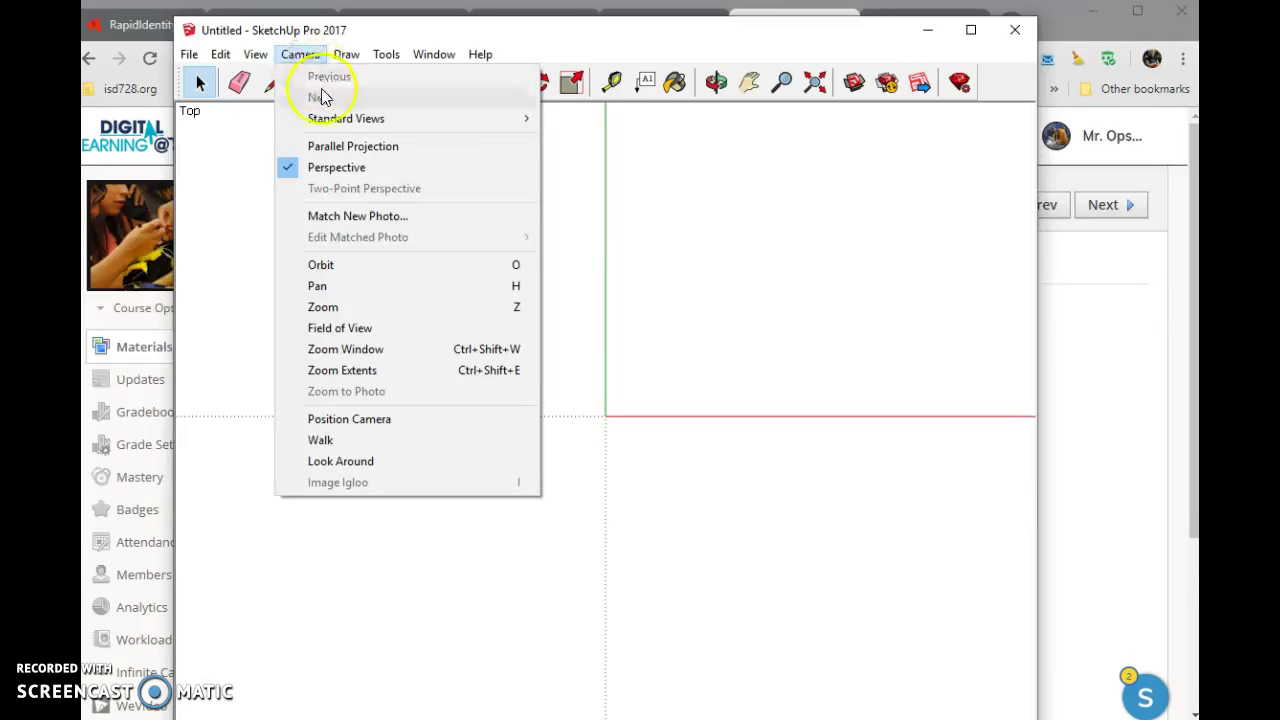
mouse_move(345, 128)
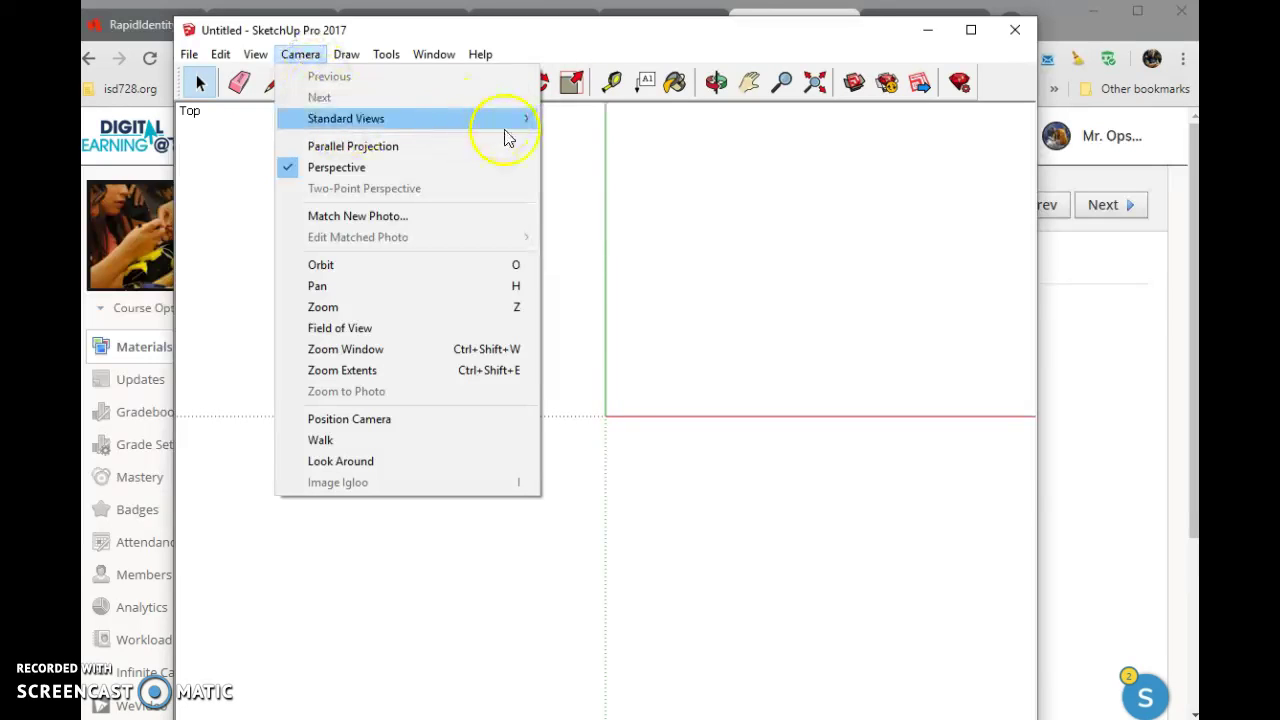
click(611, 245)
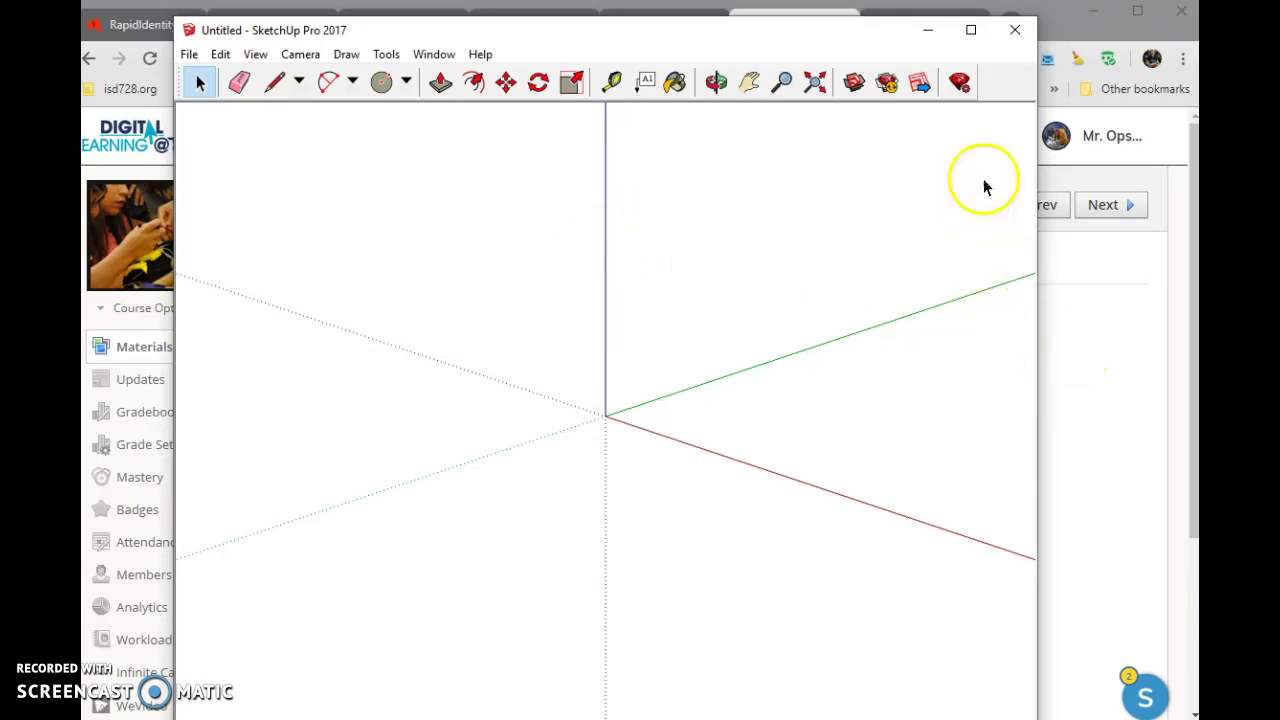
Step: Move the browser window lower to view shape 2 in the drawing sheet, and return to SketchUp
mouse_move(1068, 28)
mouse_down()
mouse_move(1088, 58)
mouse_move(1080, 114)
mouse_move(1100, 92)
mouse_up()
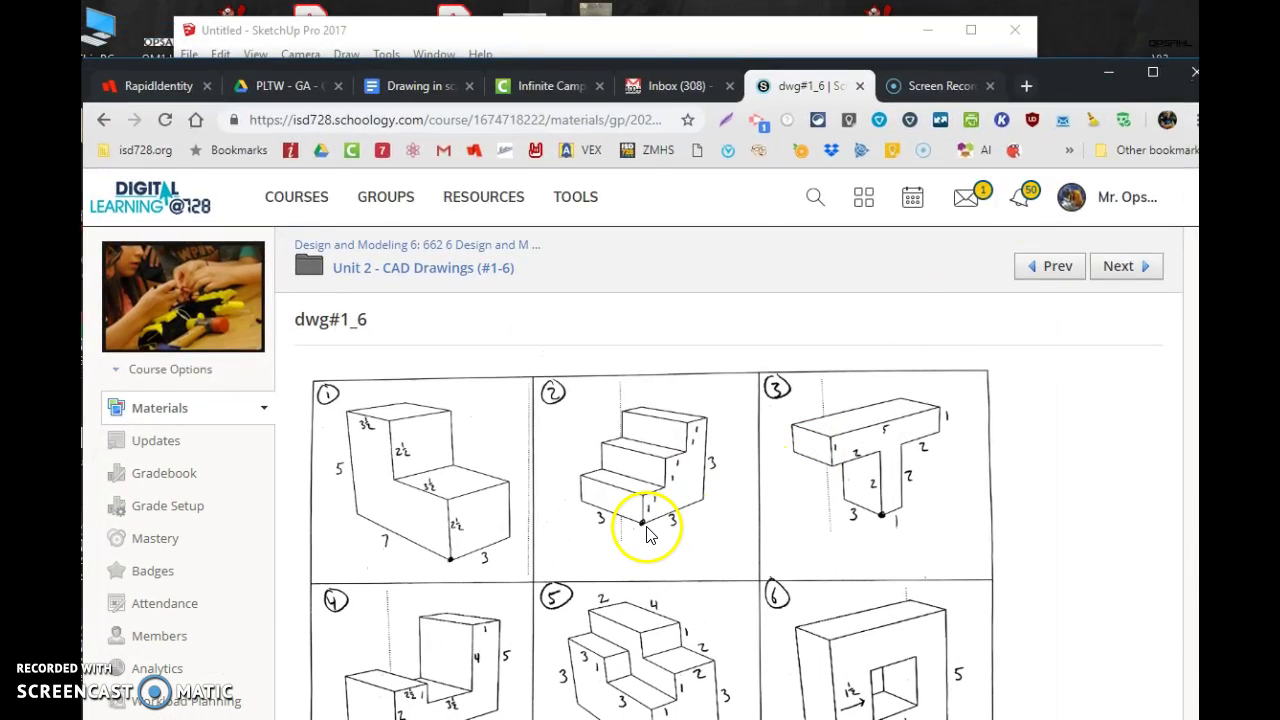
click(857, 28)
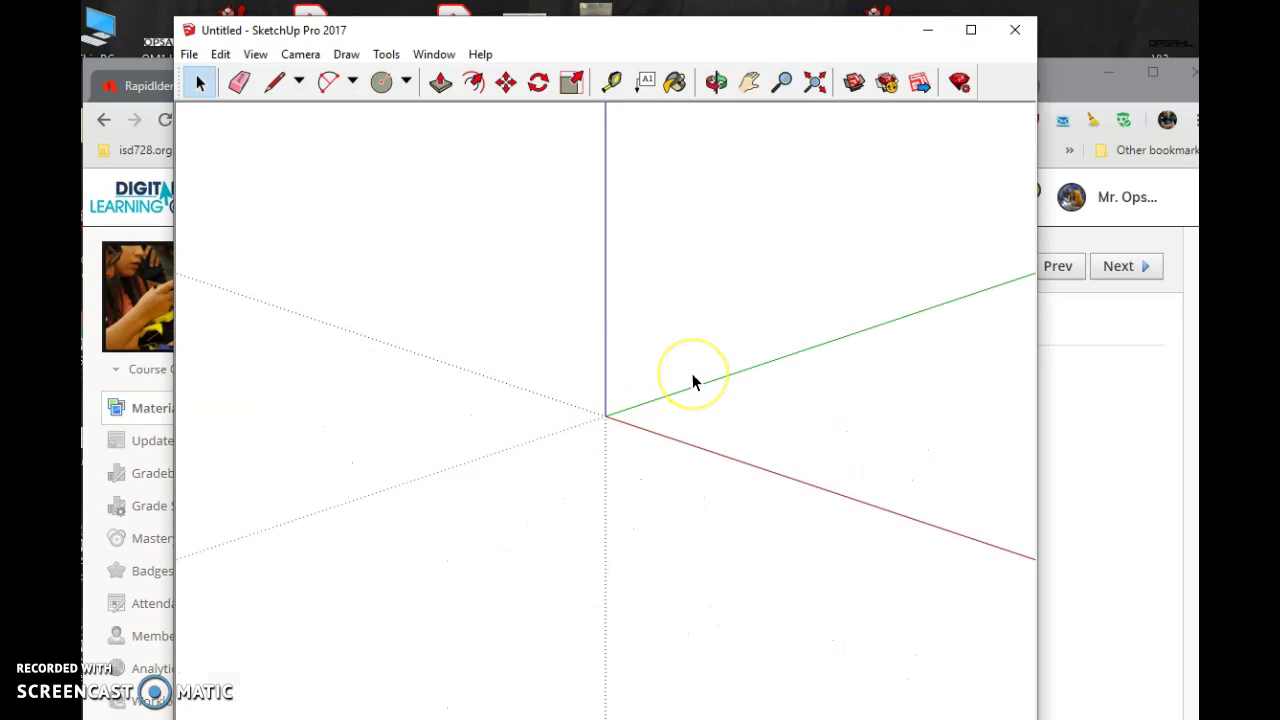
click(272, 86)
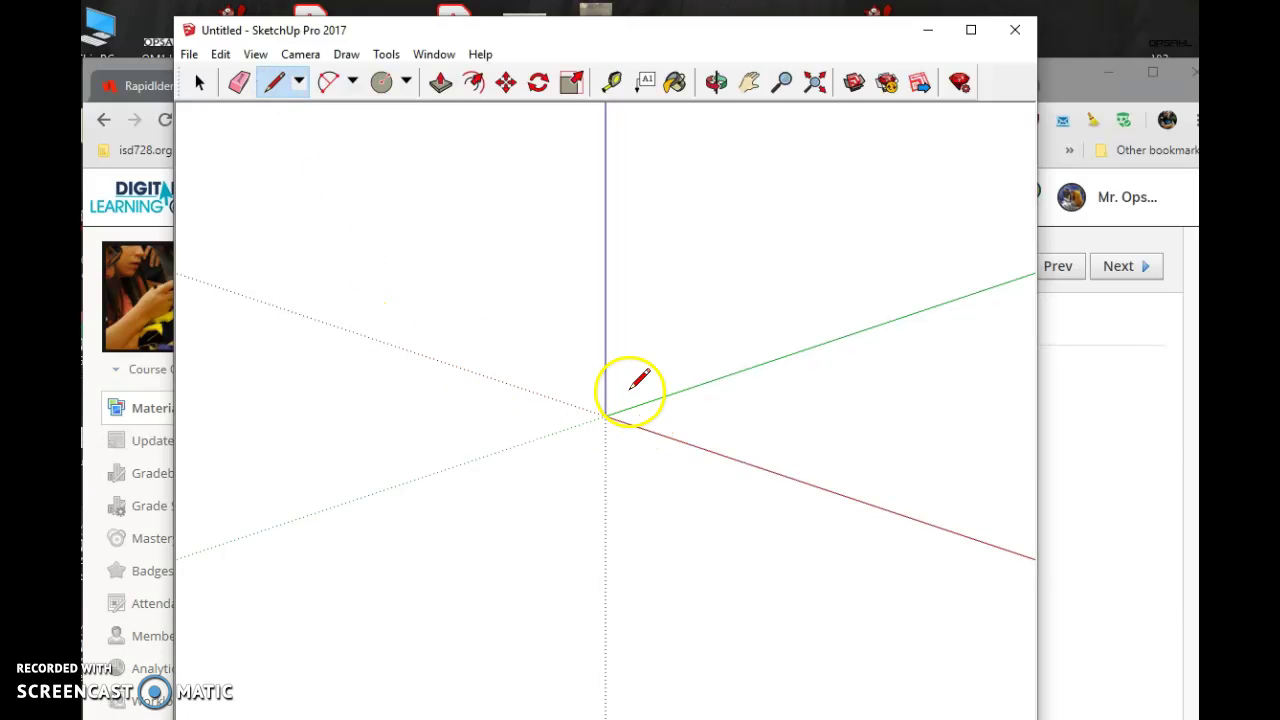
click(631, 384)
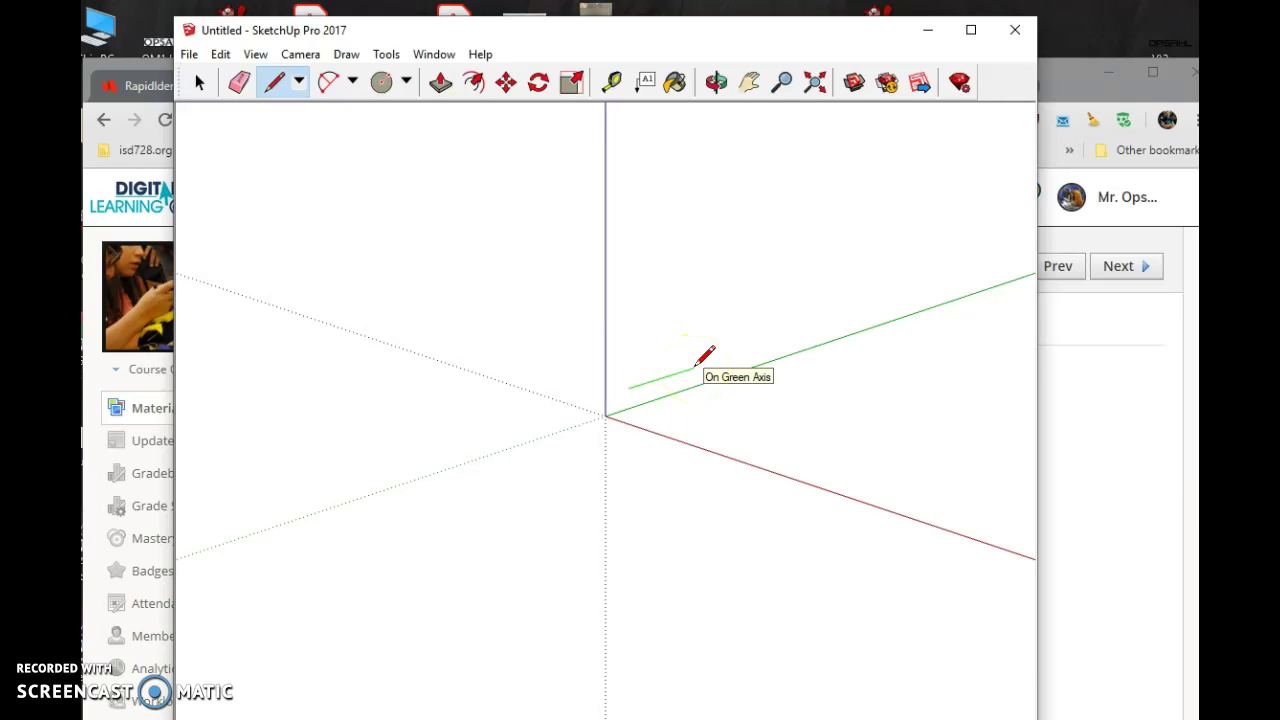
click(970, 30)
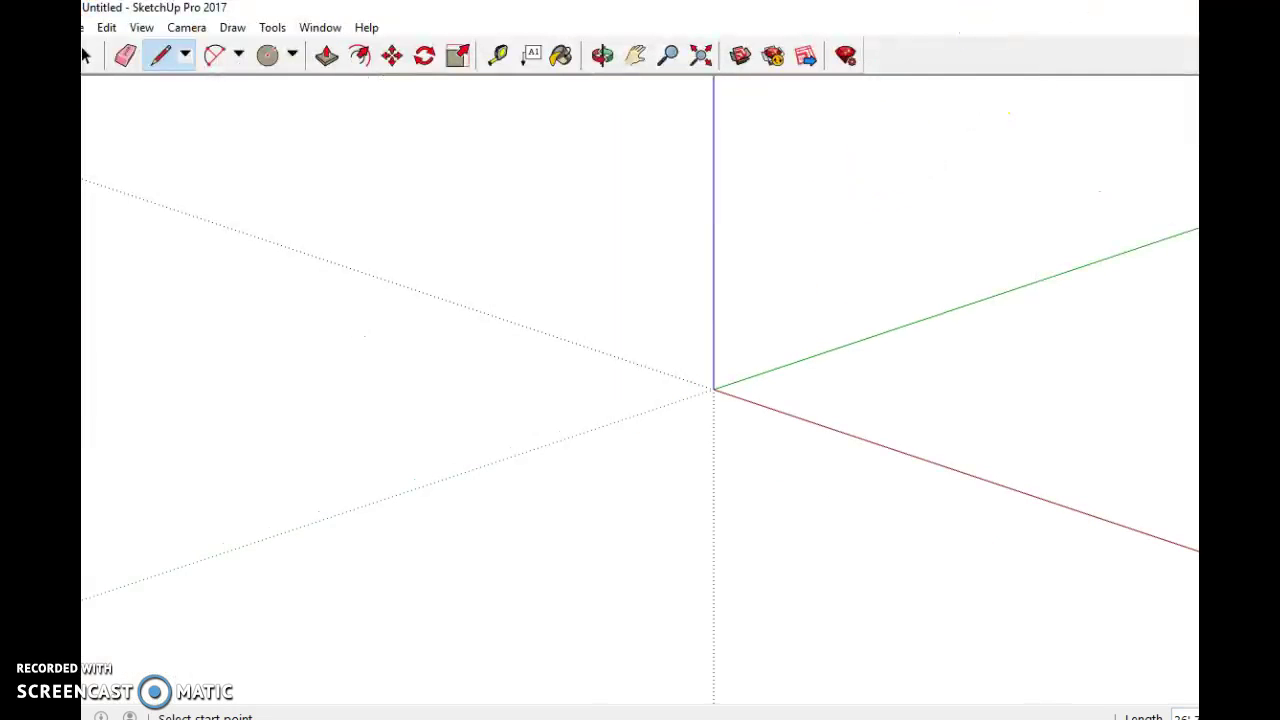
click(1132, 8)
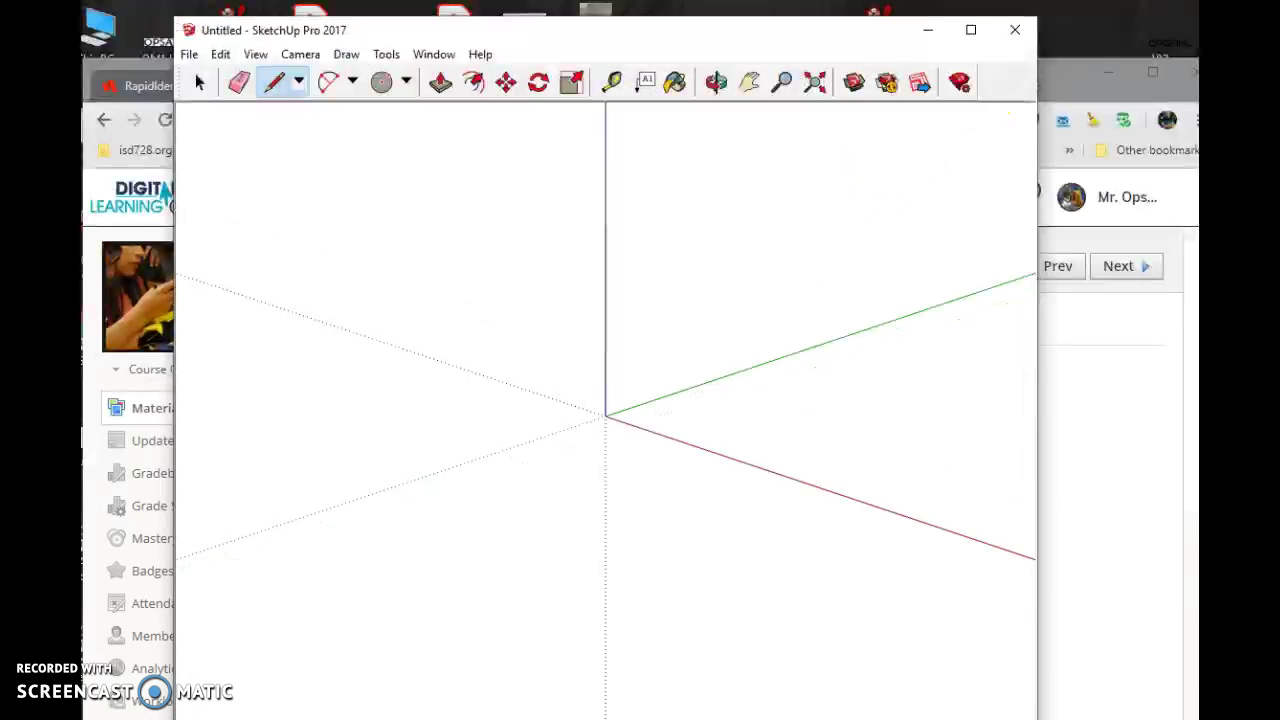
Step: Reposition the SketchUp window so its Length measurement field is within view
mouse_move(872, 35)
mouse_down()
mouse_move(897, 2)
mouse_move(897, 22)
mouse_up()
click(855, 20)
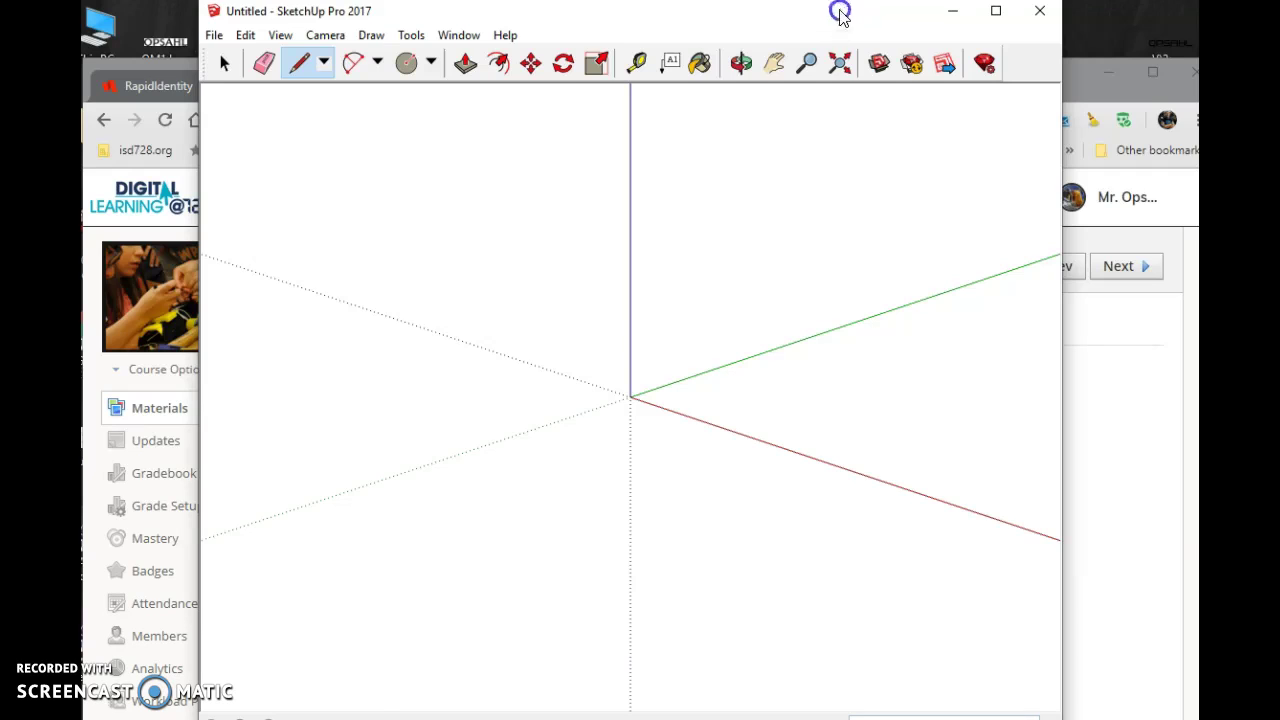
drag(840, 14, 840, 11)
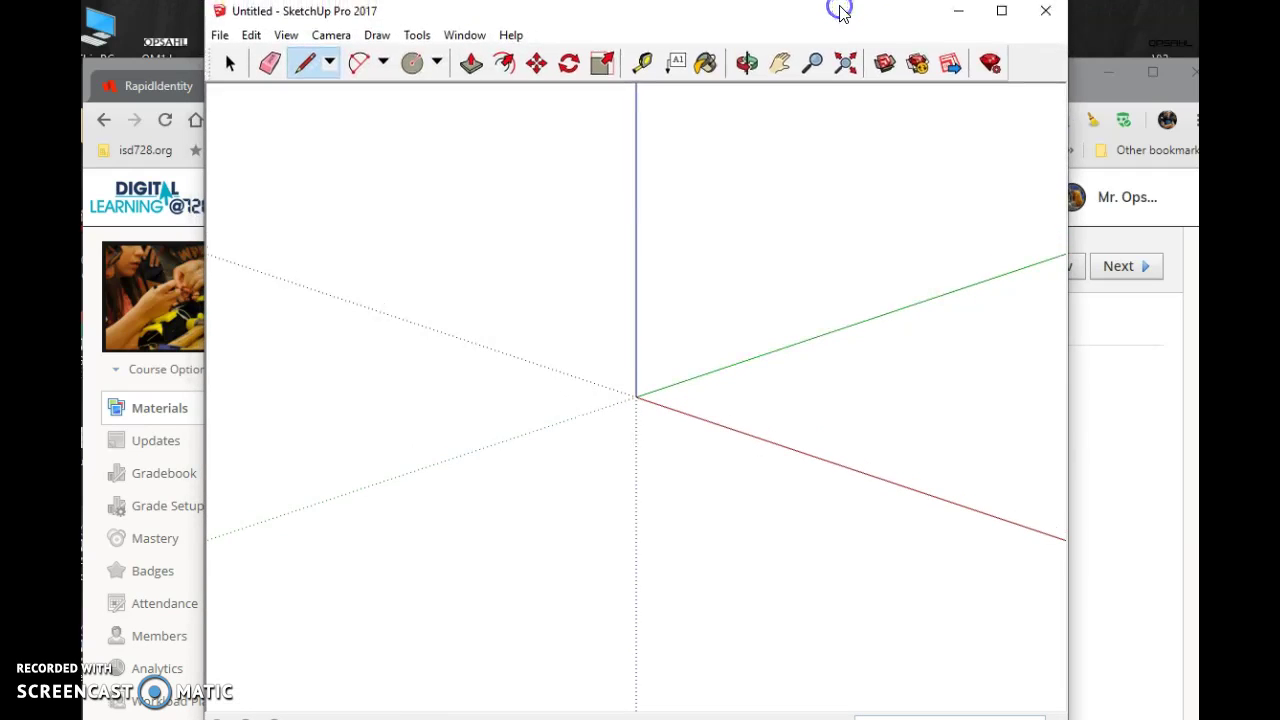
click(824, 715)
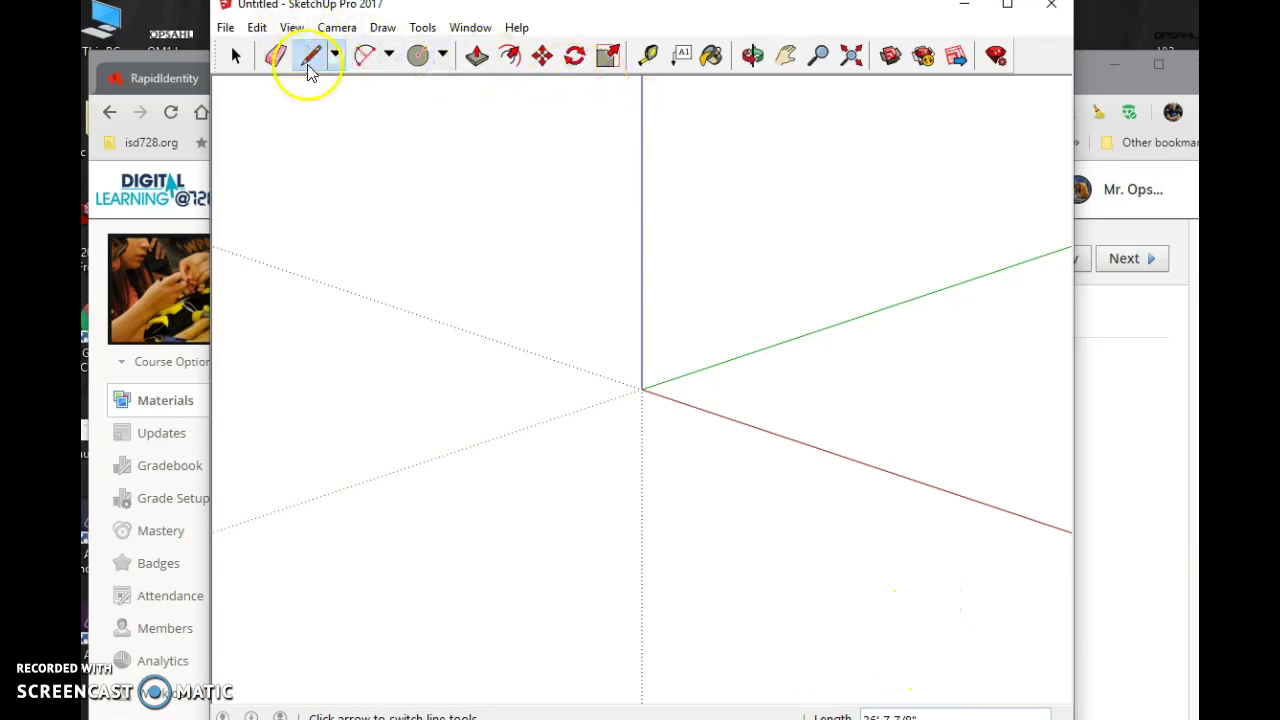
Step: Draw a 3-inch line along the green axis and a 3-inch vertical line from its end, and leave the Line tool
click(701, 306)
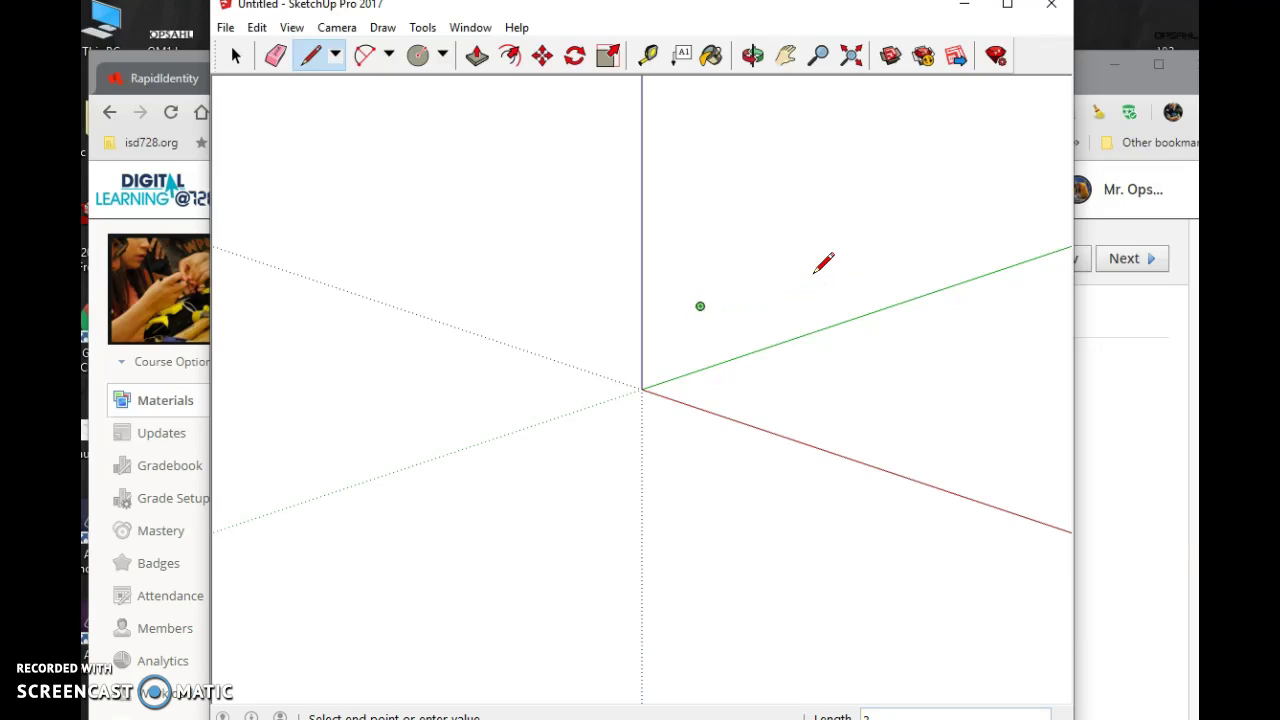
drag(814, 272, 690, 287)
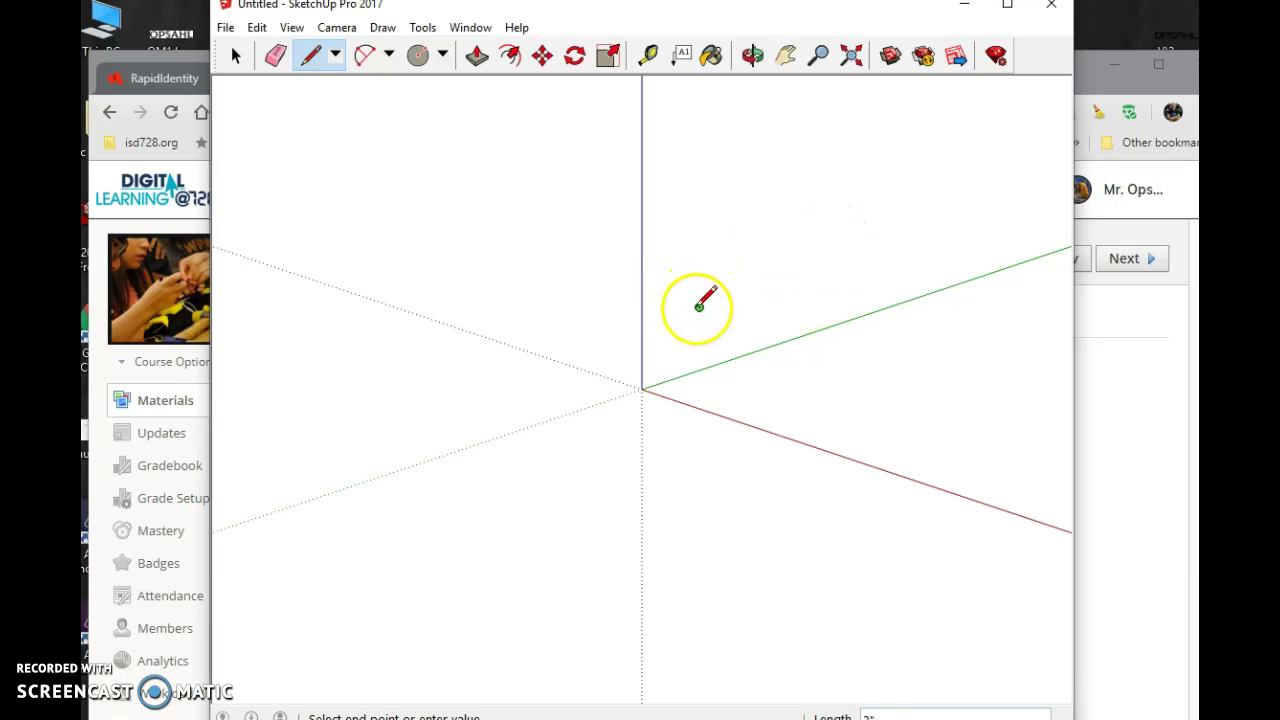
scroll(701, 304, up, 2)
scroll(701, 304, up, 6)
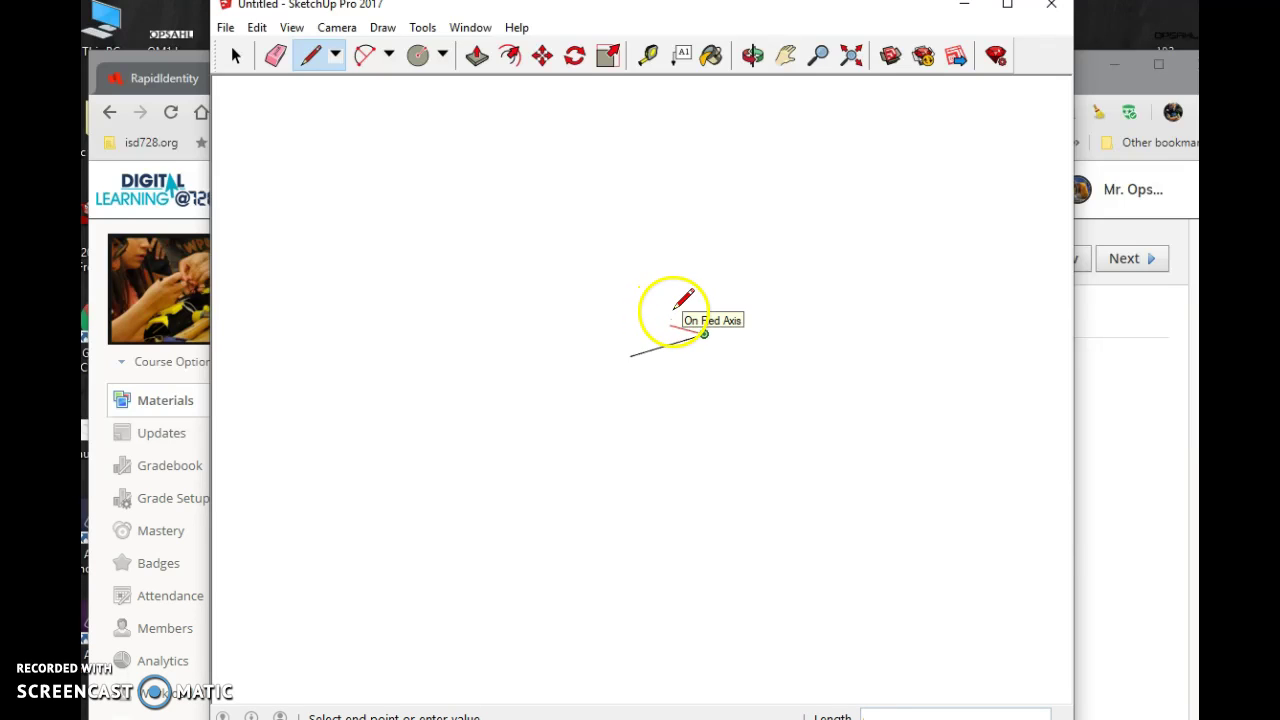
scroll(684, 303, up, 4)
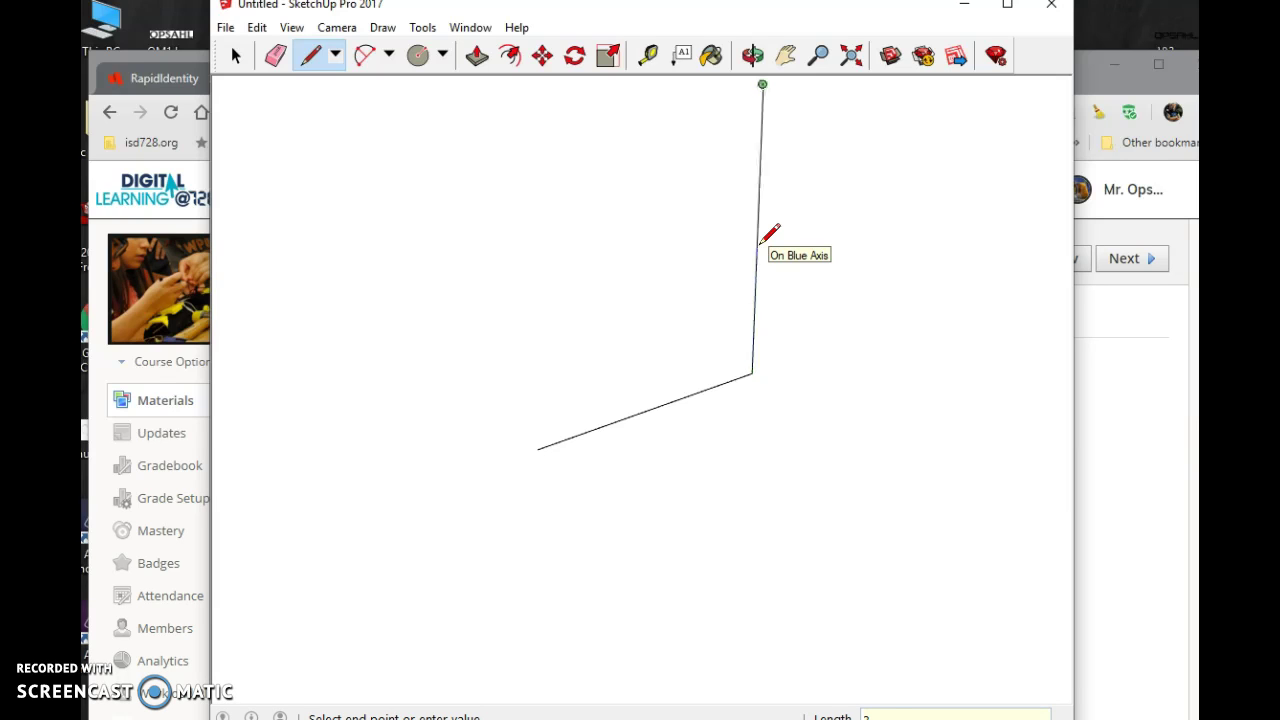
scroll(703, 420, down, 2)
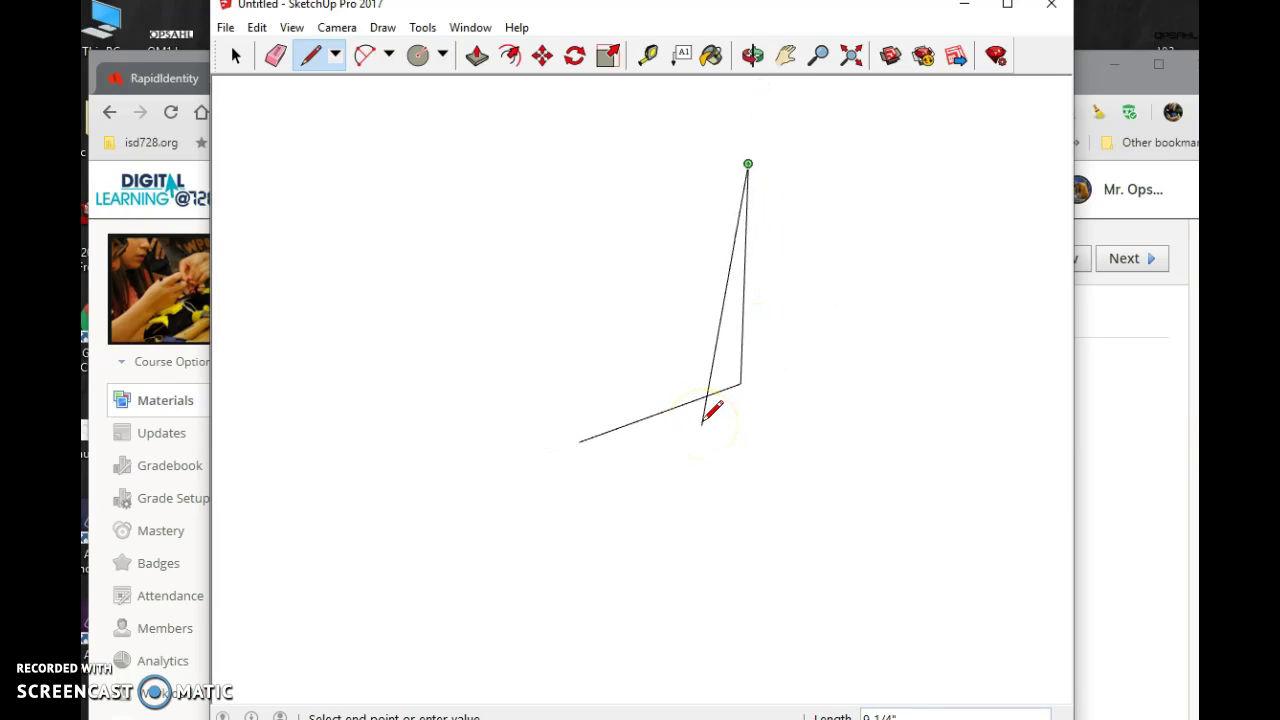
click(240, 56)
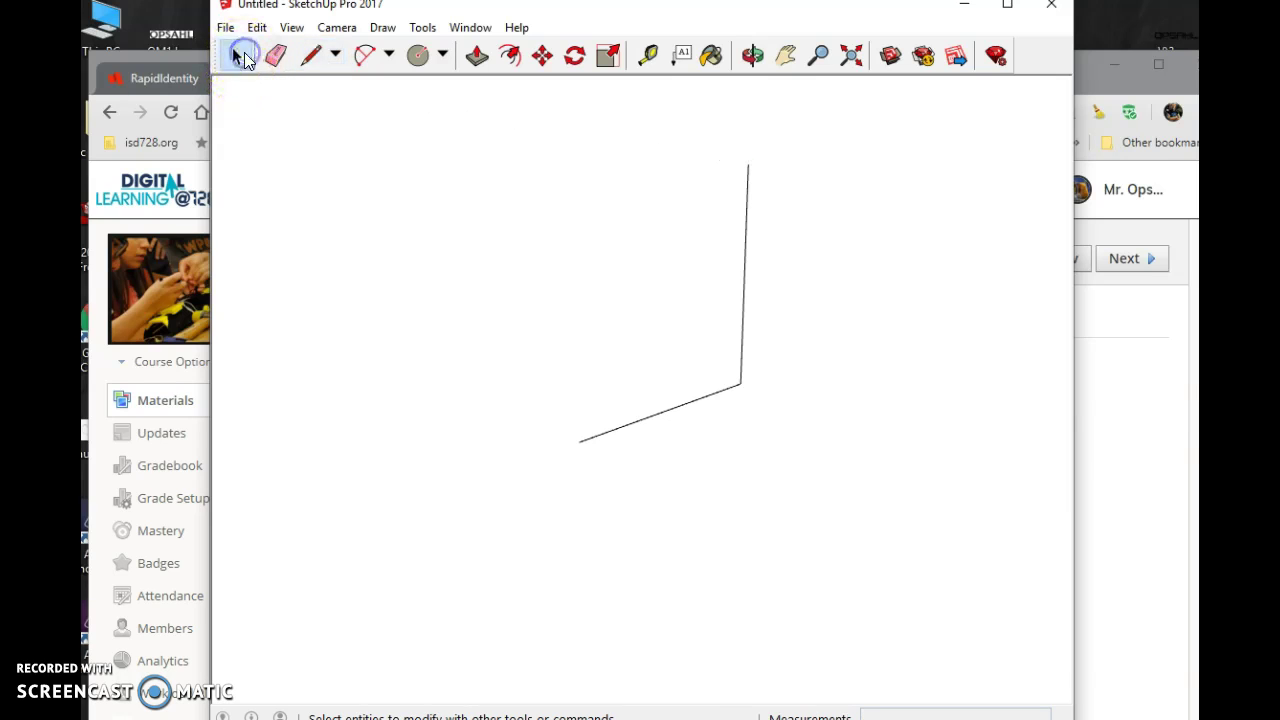
Step: Check the stair dimensions of shape 2 in the browser's drawing sheet and return to SketchUp
double_click(1141, 72)
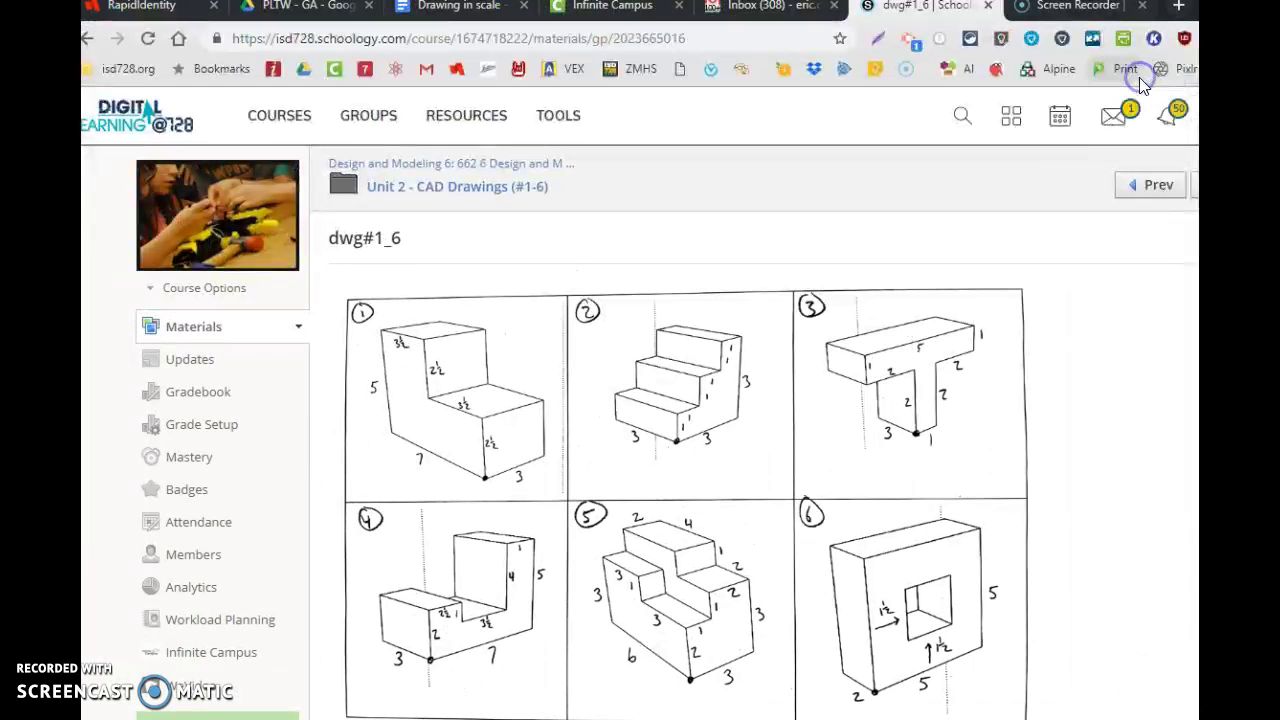
key(super+Down)
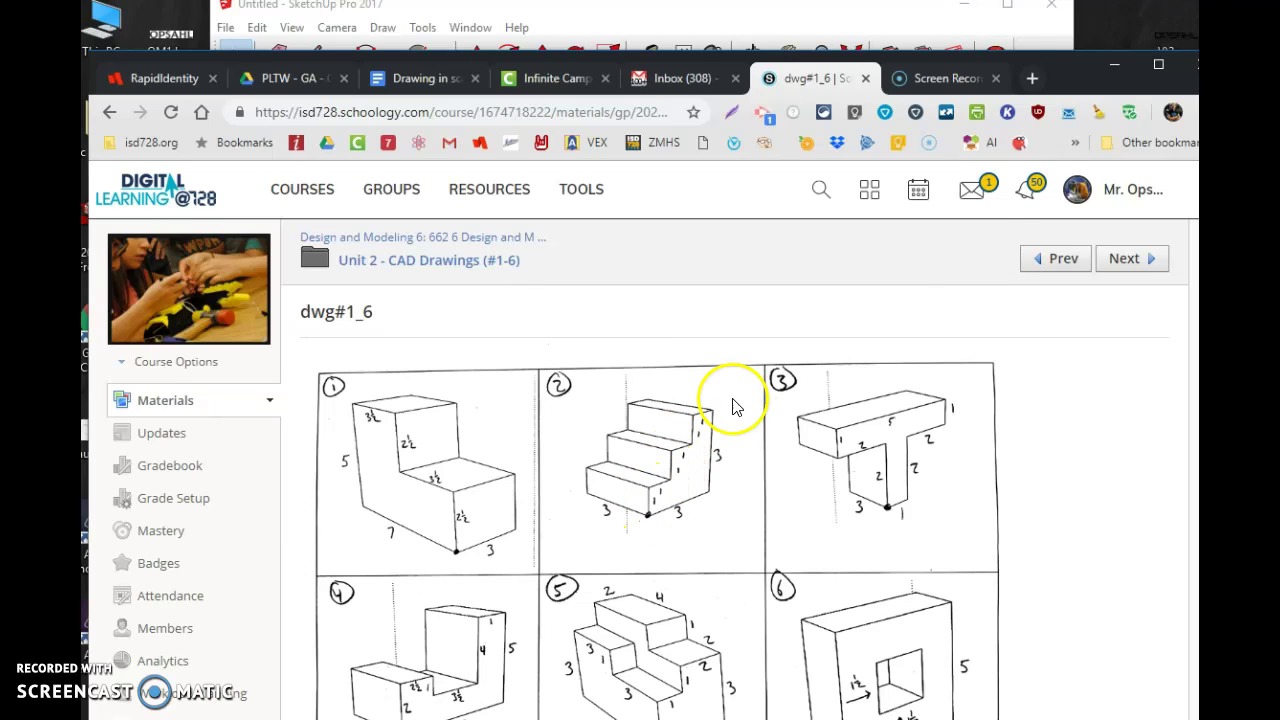
click(920, 22)
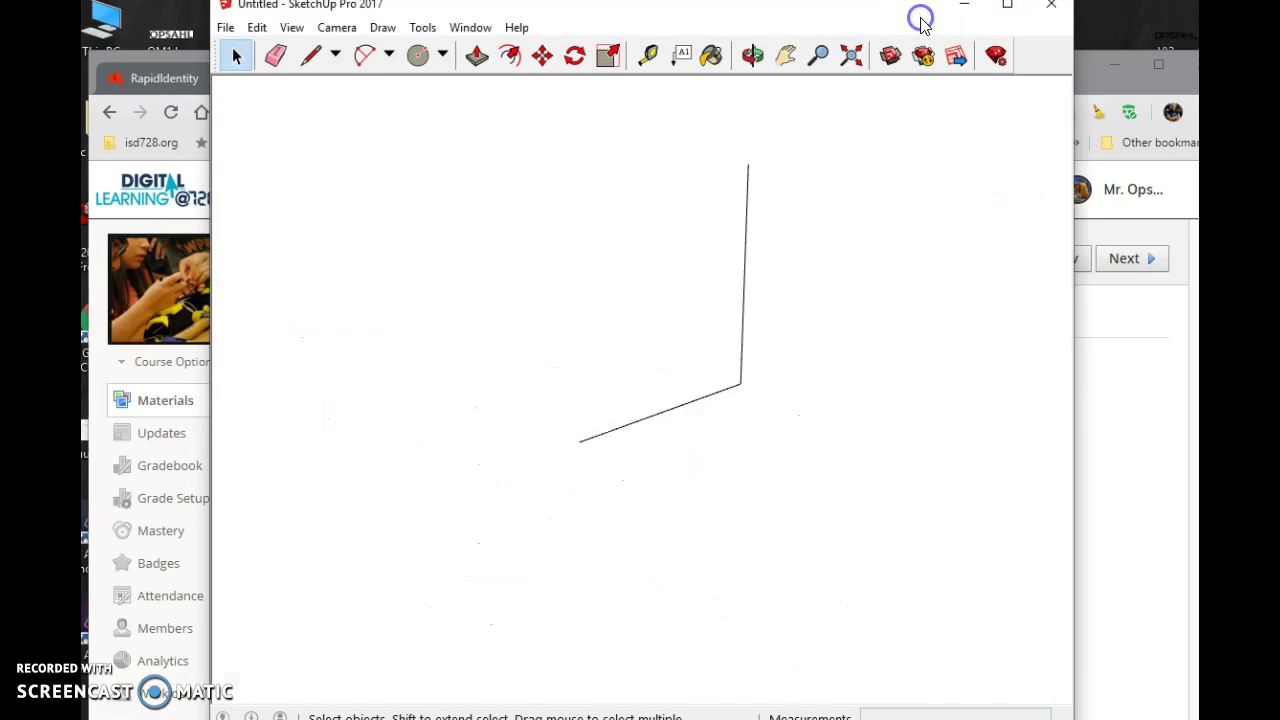
Step: Draw the stair outline from the vertical line's upper end with 1-inch treads and risers, closing it at the base line's front end
click(310, 55)
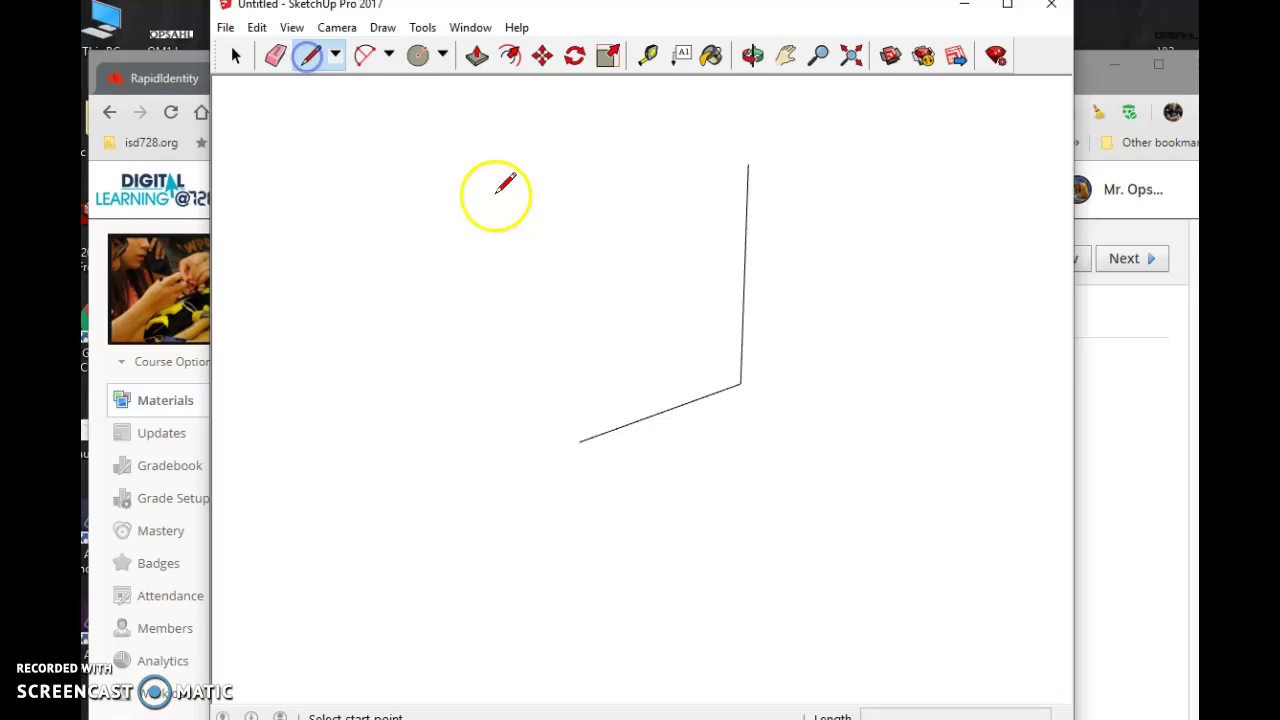
click(748, 163)
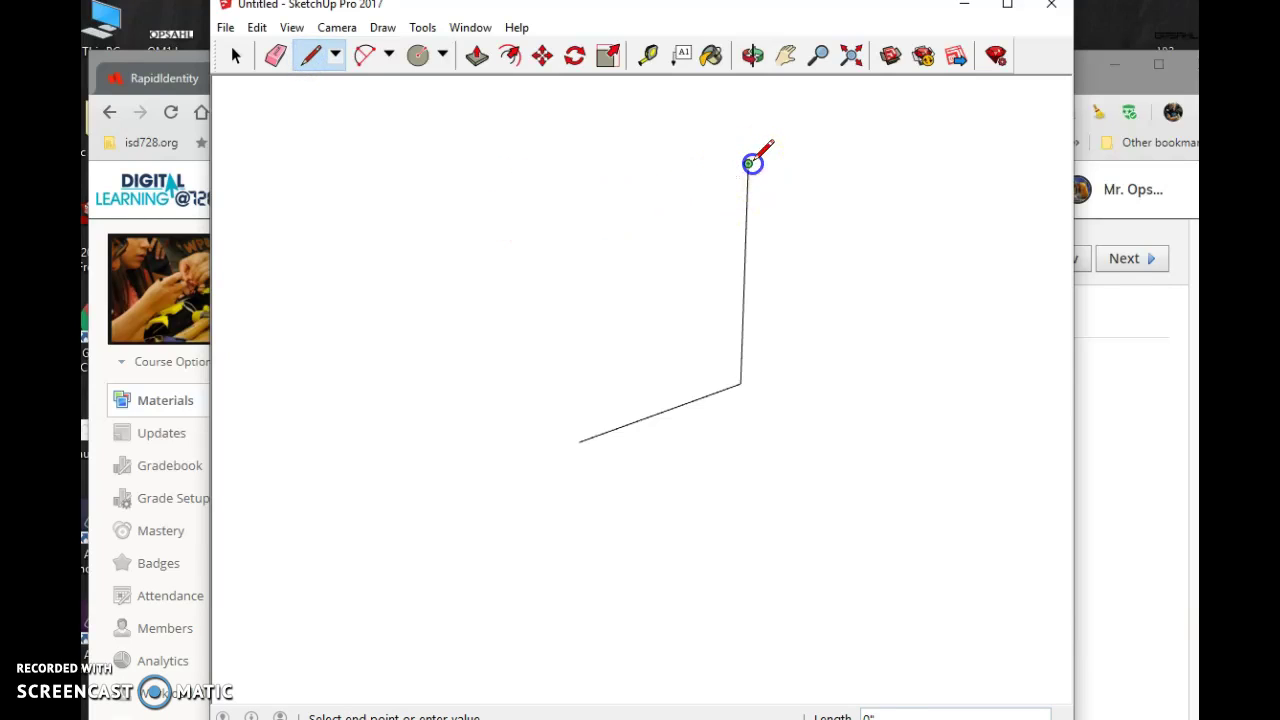
click(662, 197)
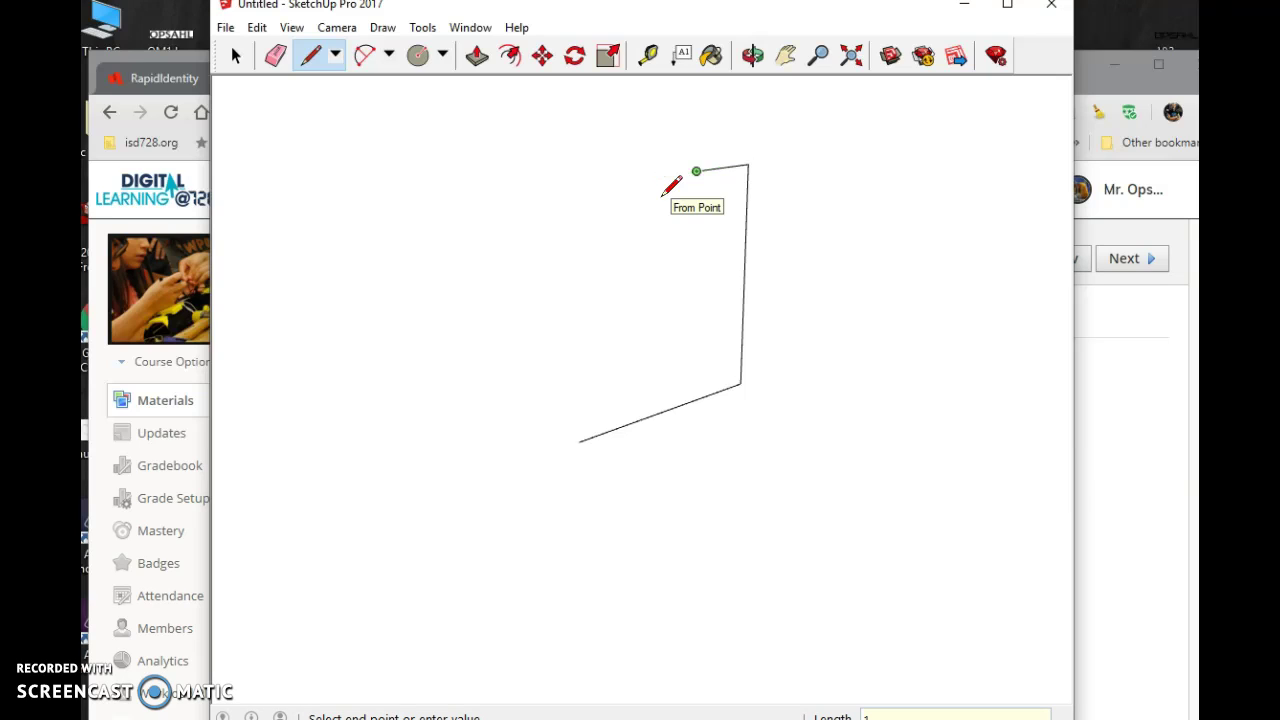
click(696, 250)
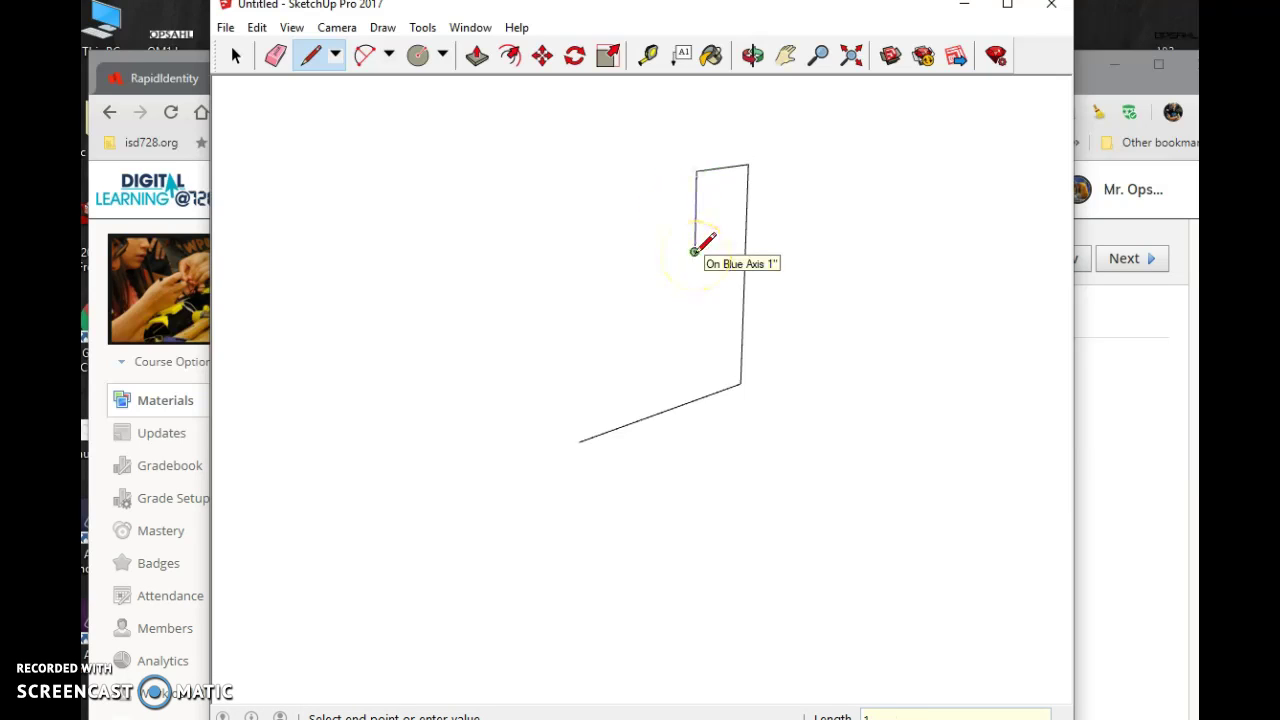
click(575, 277)
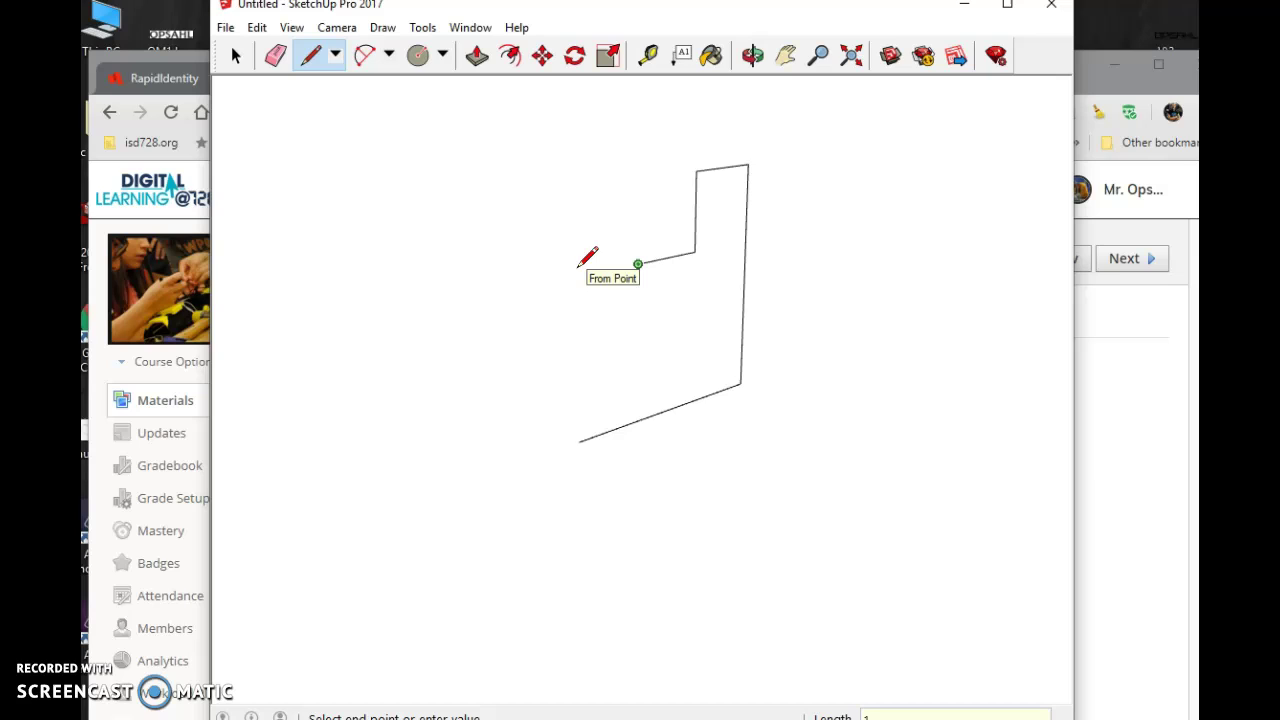
drag(576, 270, 586, 445)
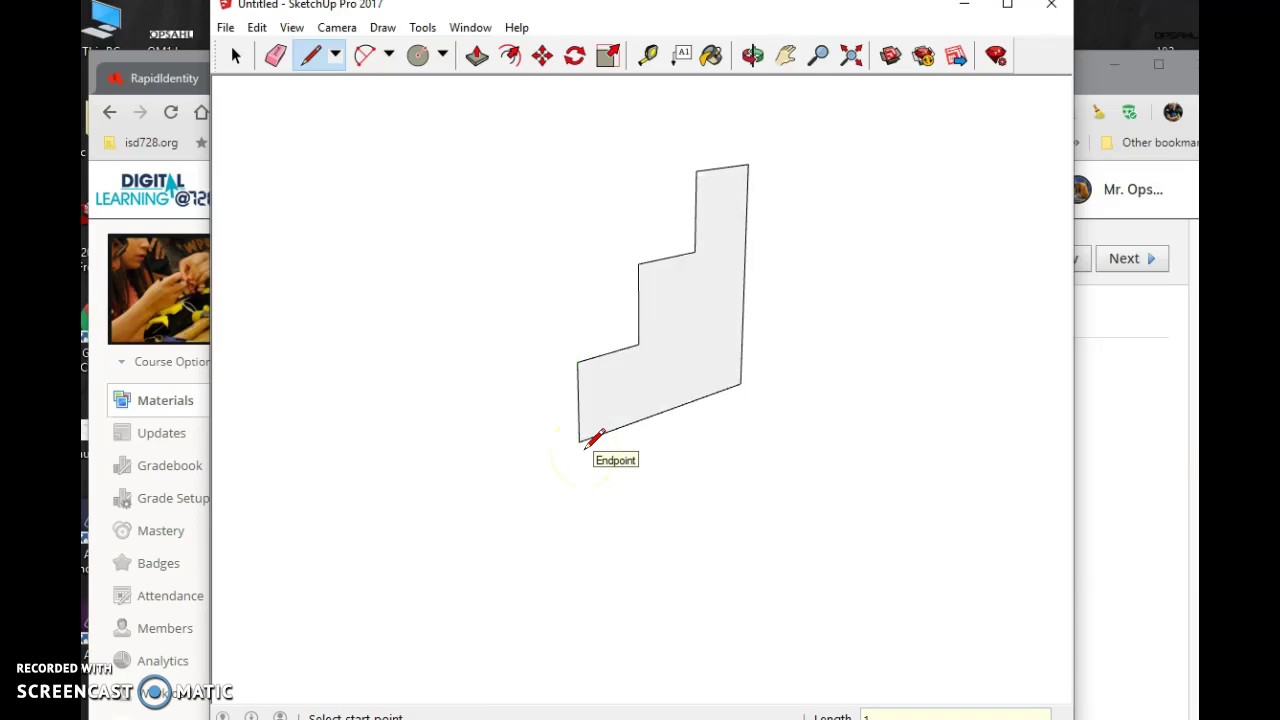
Step: Check the front width of shape 2 in the browser's drawing sheet and return to SketchUp
click(1100, 42)
click(1091, 65)
click(548, 358)
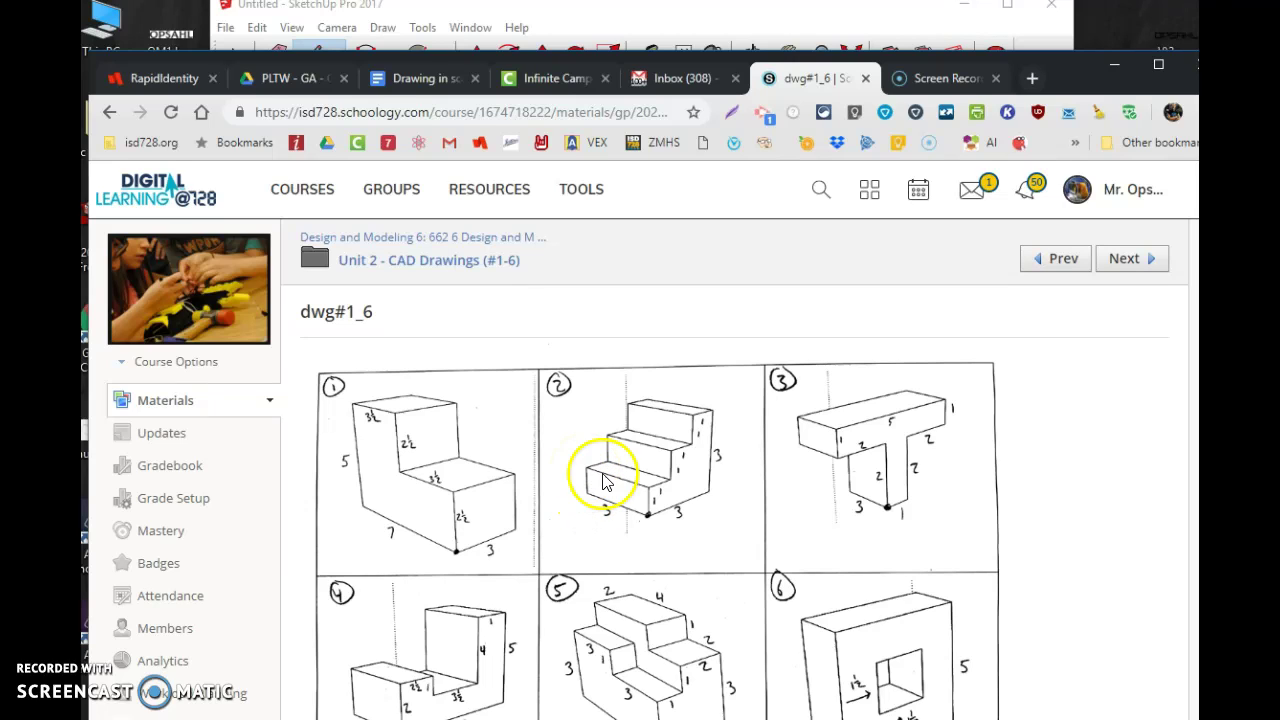
click(840, 12)
Step: Draw the bottom riser face from the profile's front corner with a 3-inch line along the red axis, a 1-inch vertical line and a closing edge
click(311, 55)
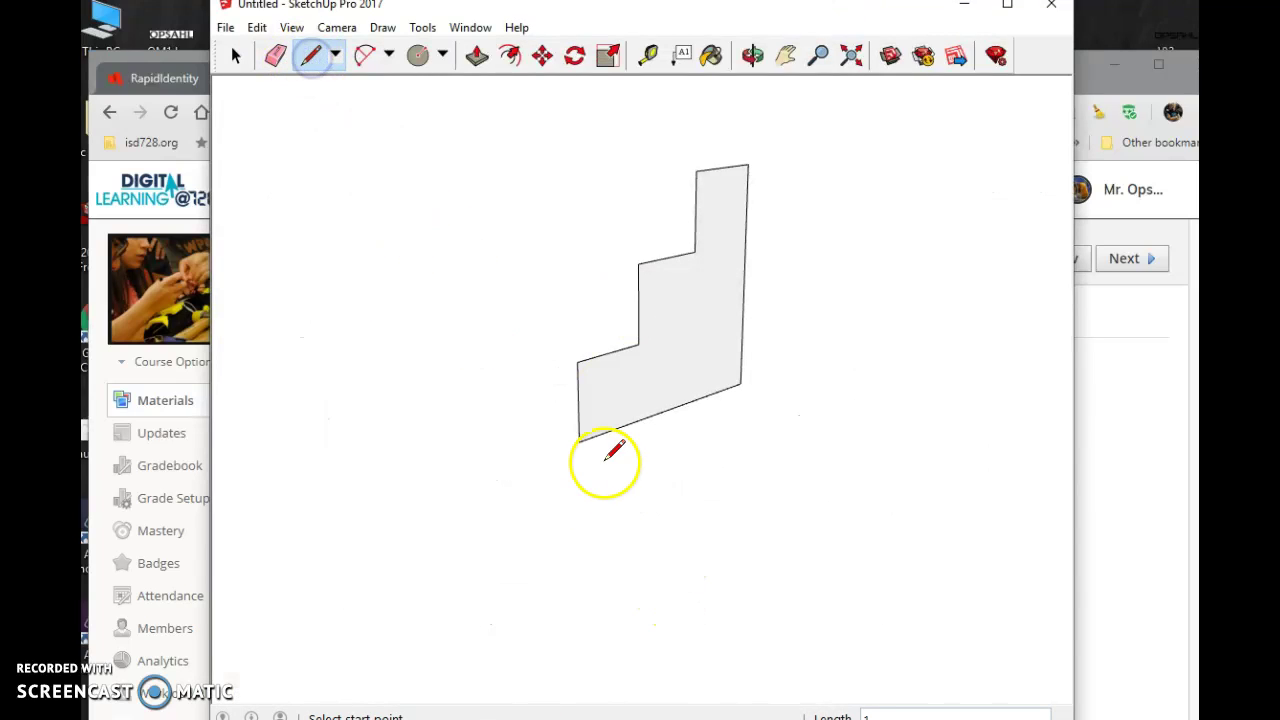
click(578, 440)
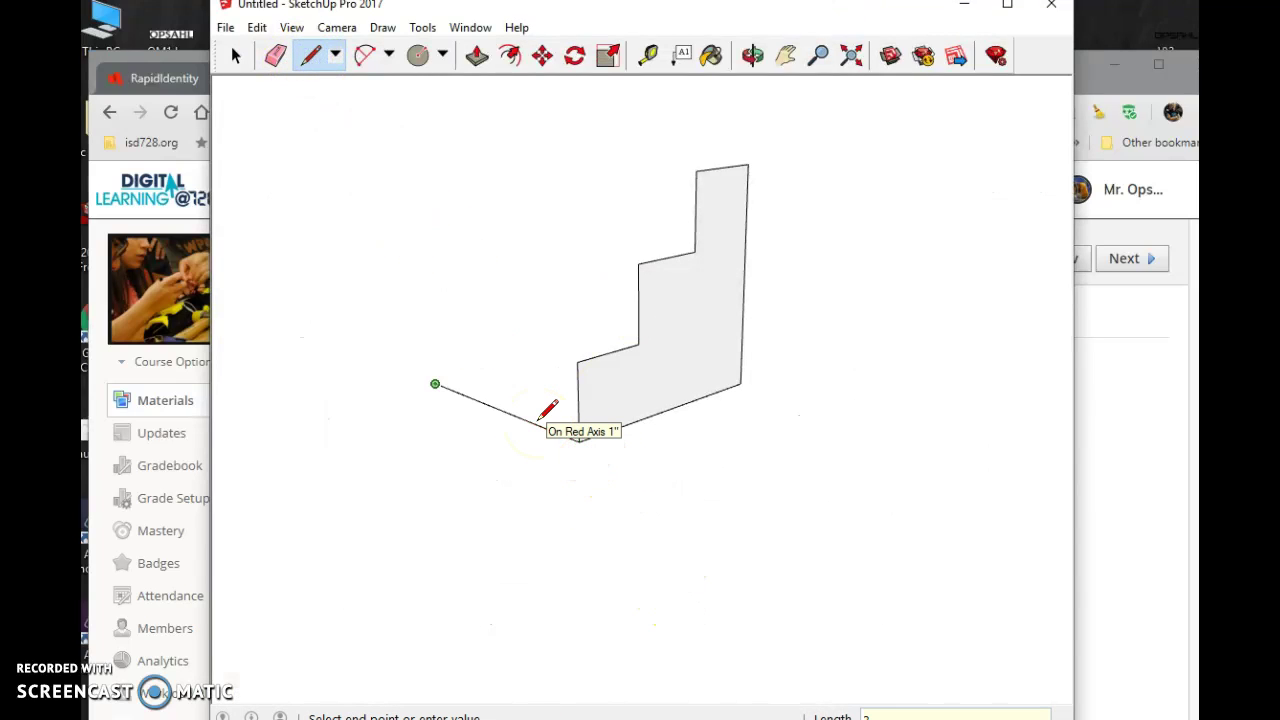
click(435, 384)
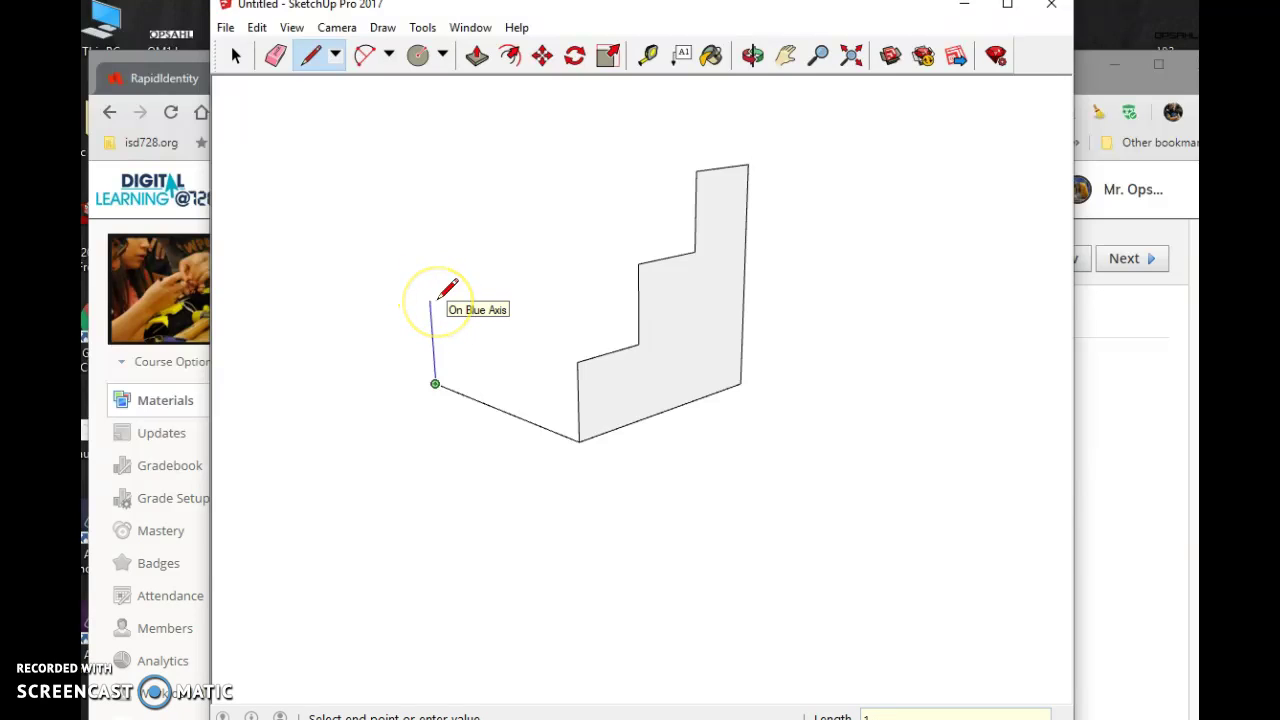
click(431, 313)
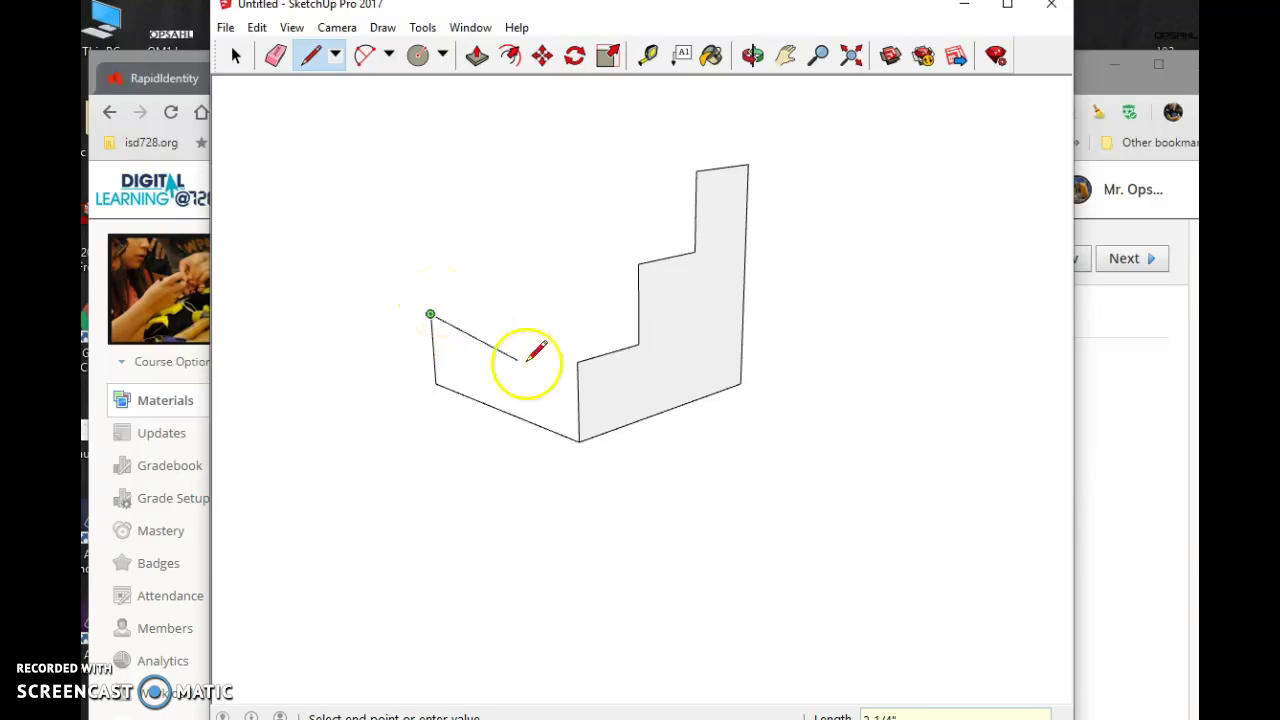
click(577, 360)
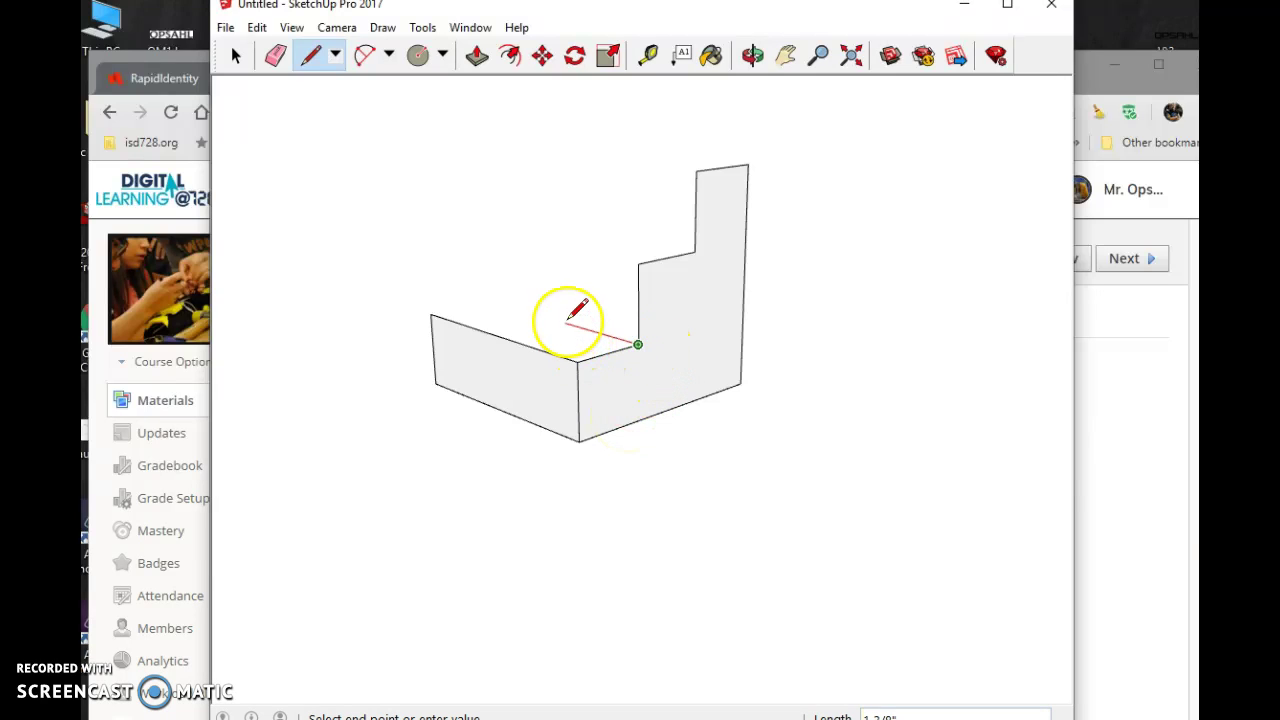
Step: Draw the lowest tread with a 3-inch line along the red axis from the profile's first inner corner, closing it at the riser's far upper corner
click(489, 301)
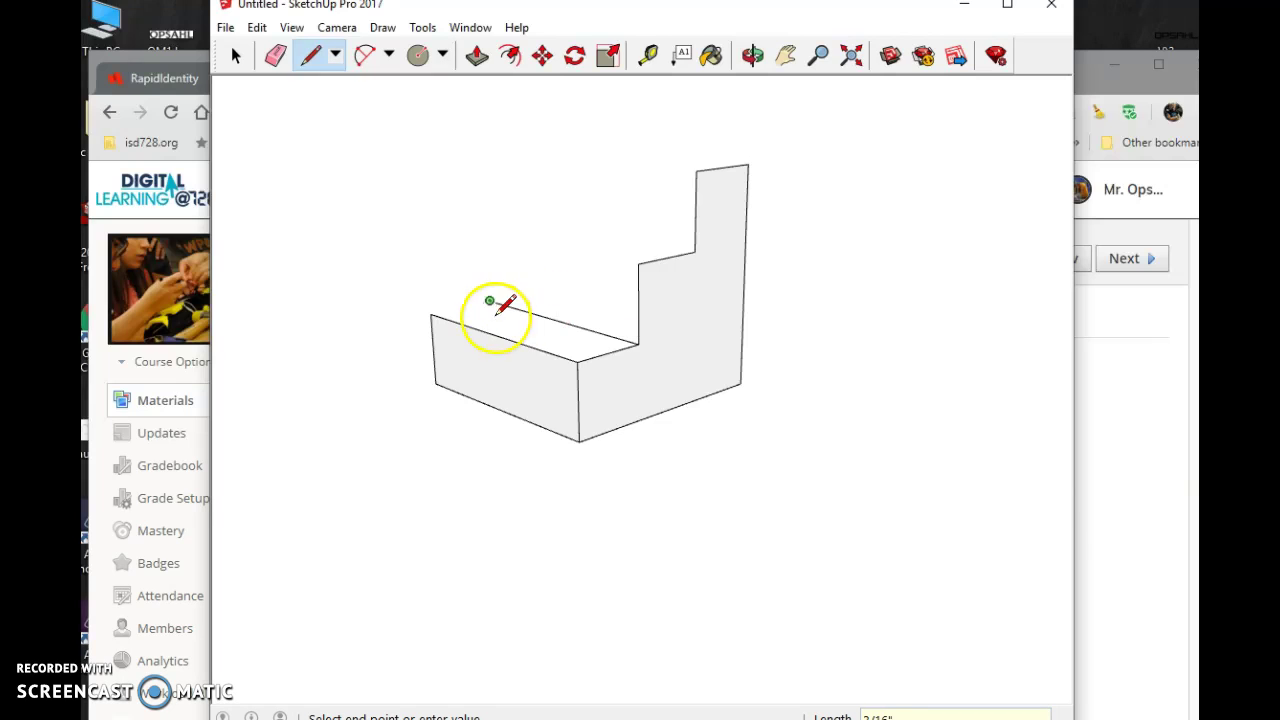
click(430, 313)
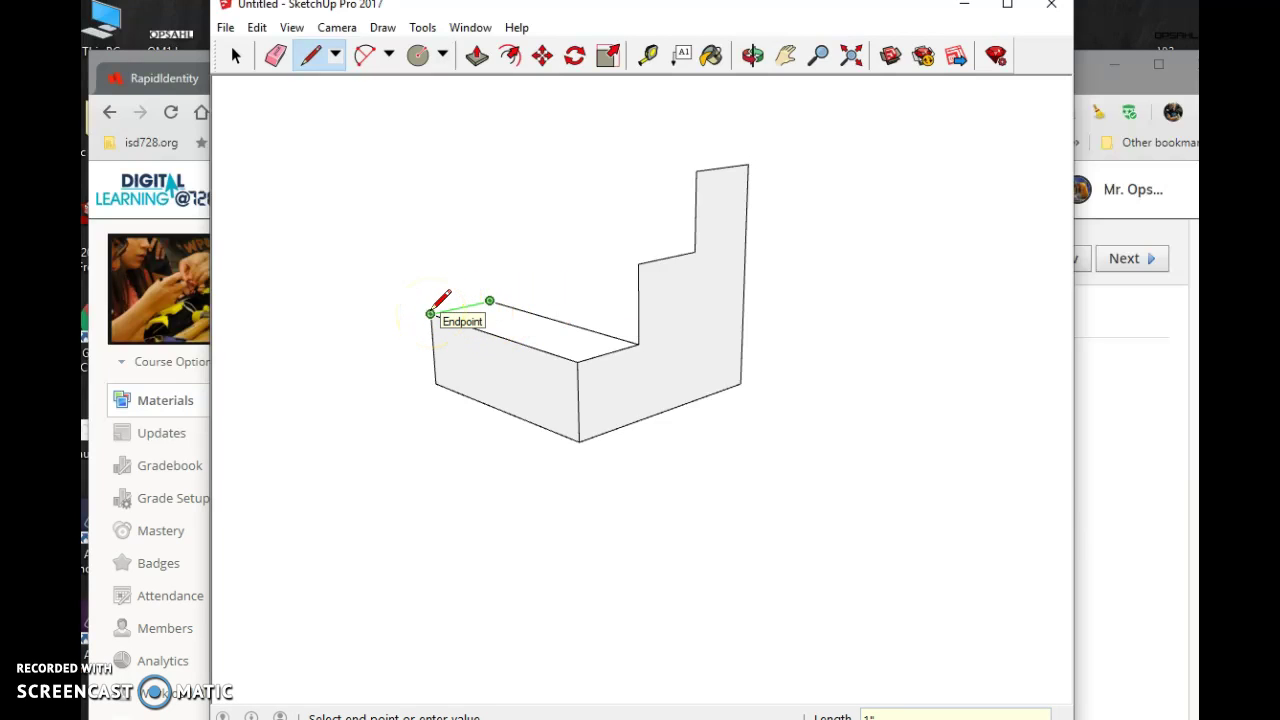
click(431, 313)
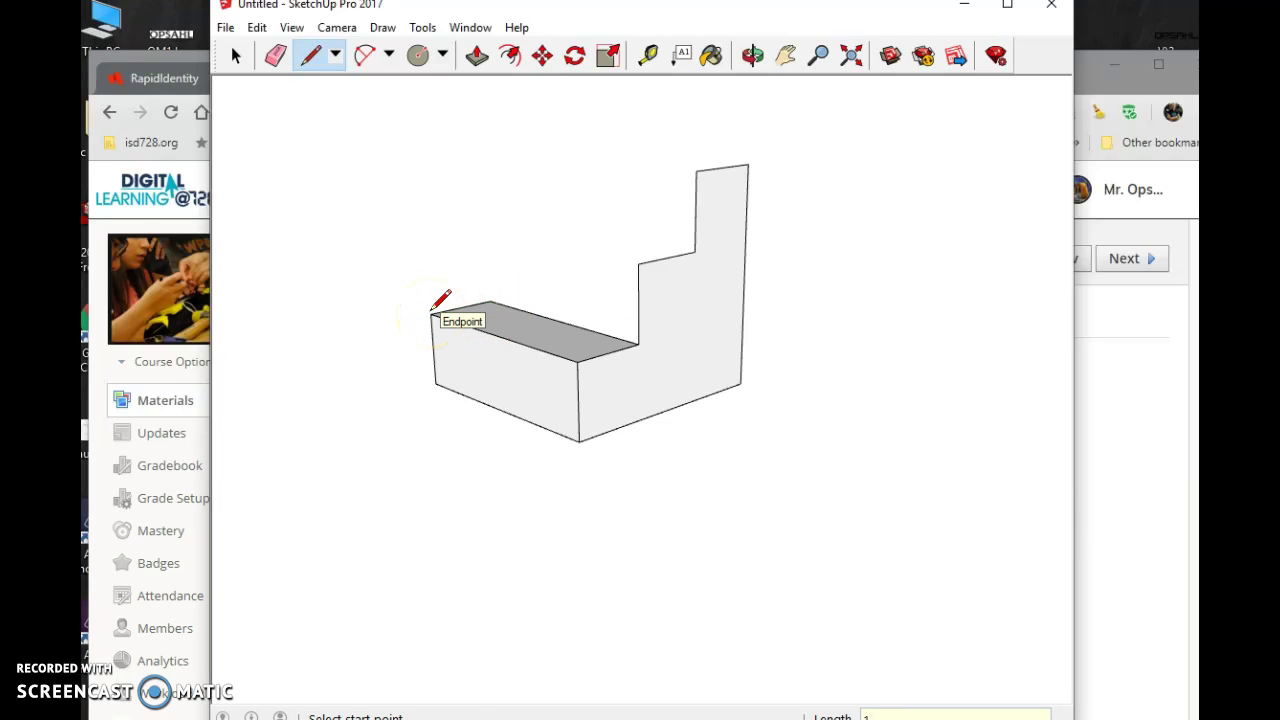
Step: Draw the middle step's riser and tread with 3-inch lines along the red axis, closing each face at the far end
click(638, 263)
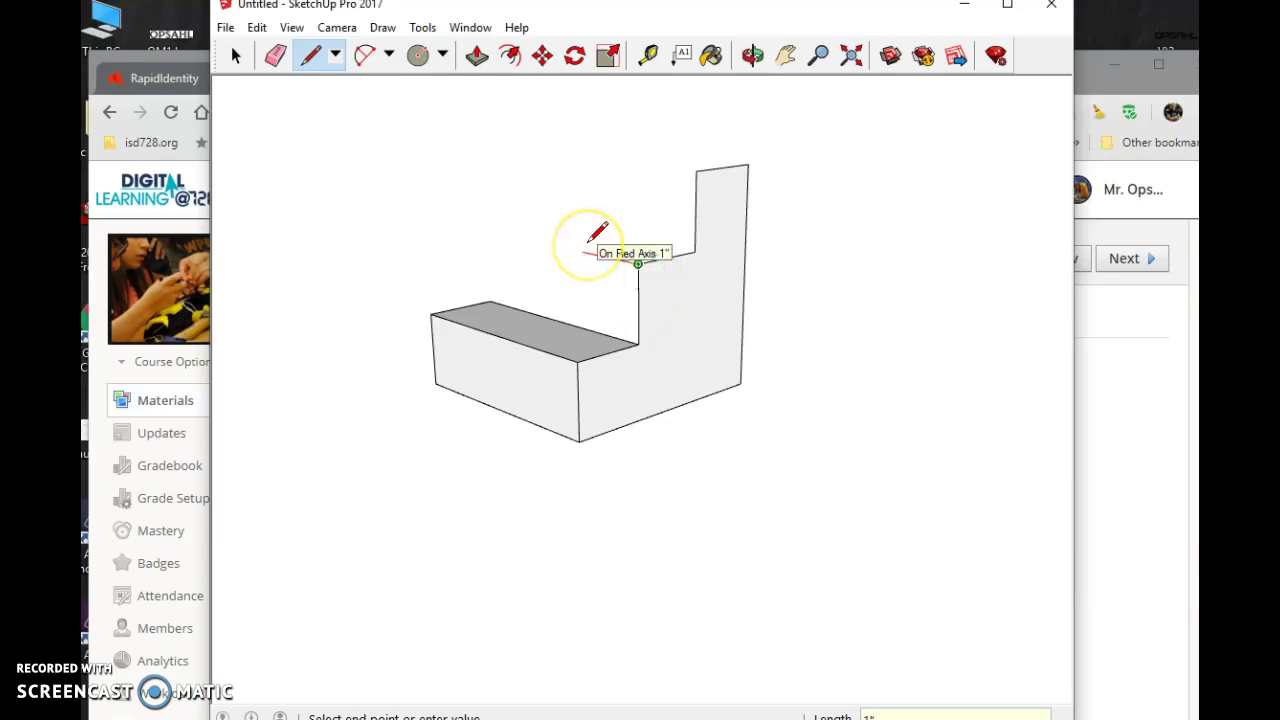
click(486, 231)
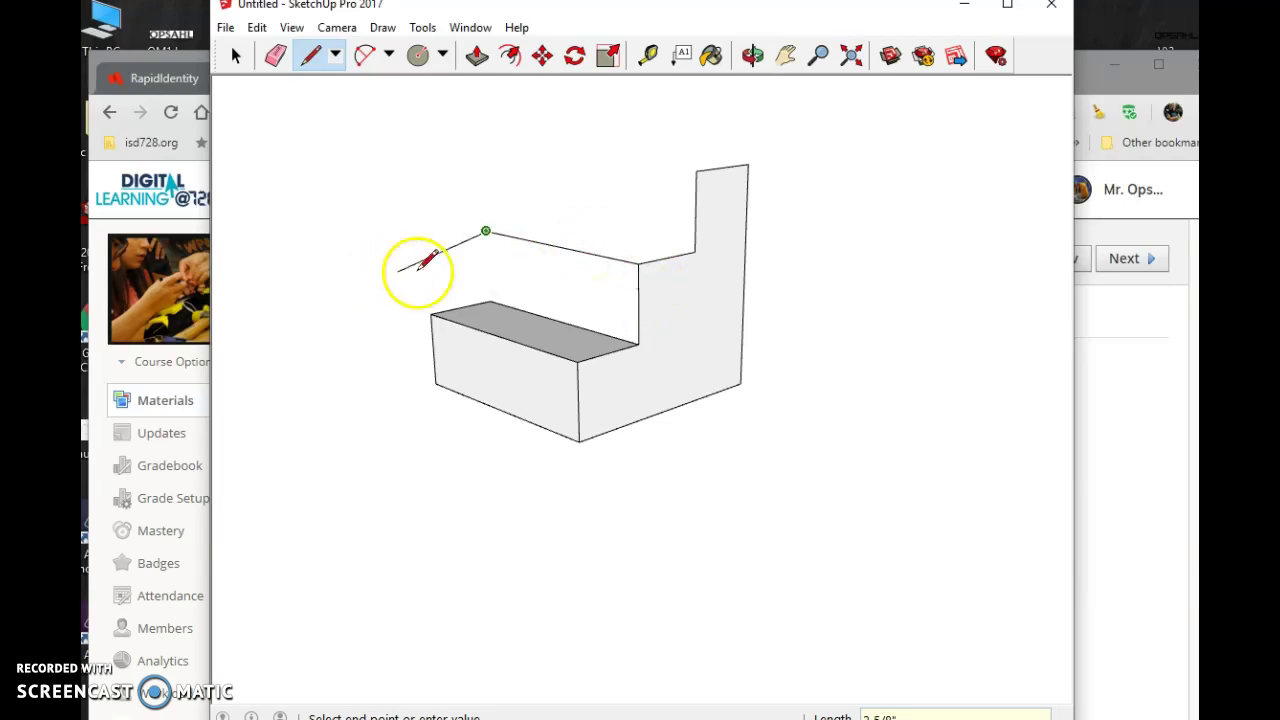
click(489, 300)
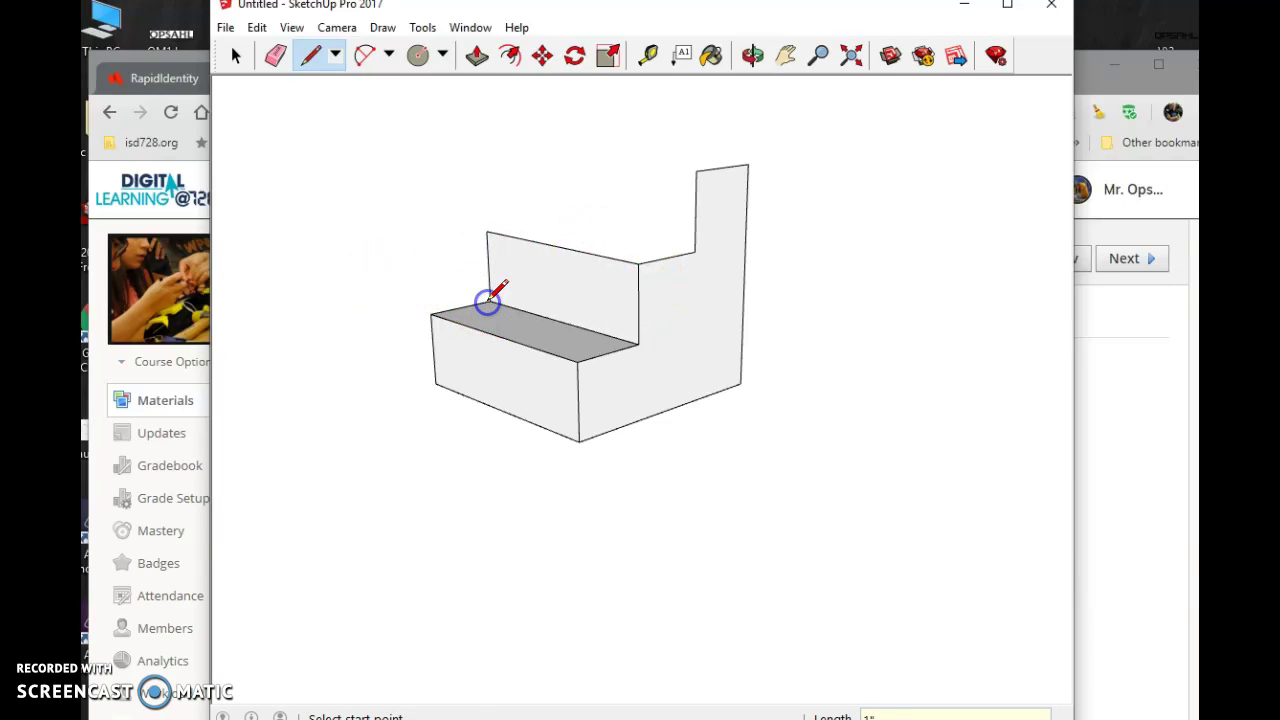
click(695, 251)
click(541, 222)
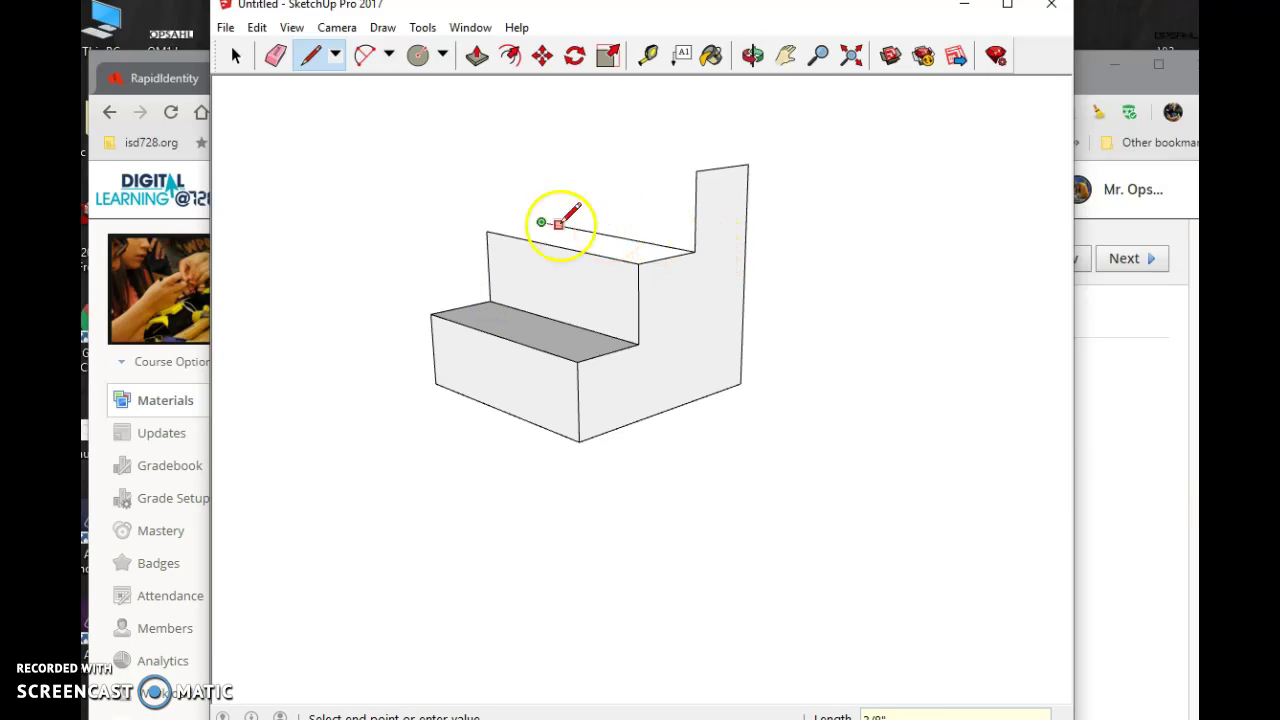
click(486, 231)
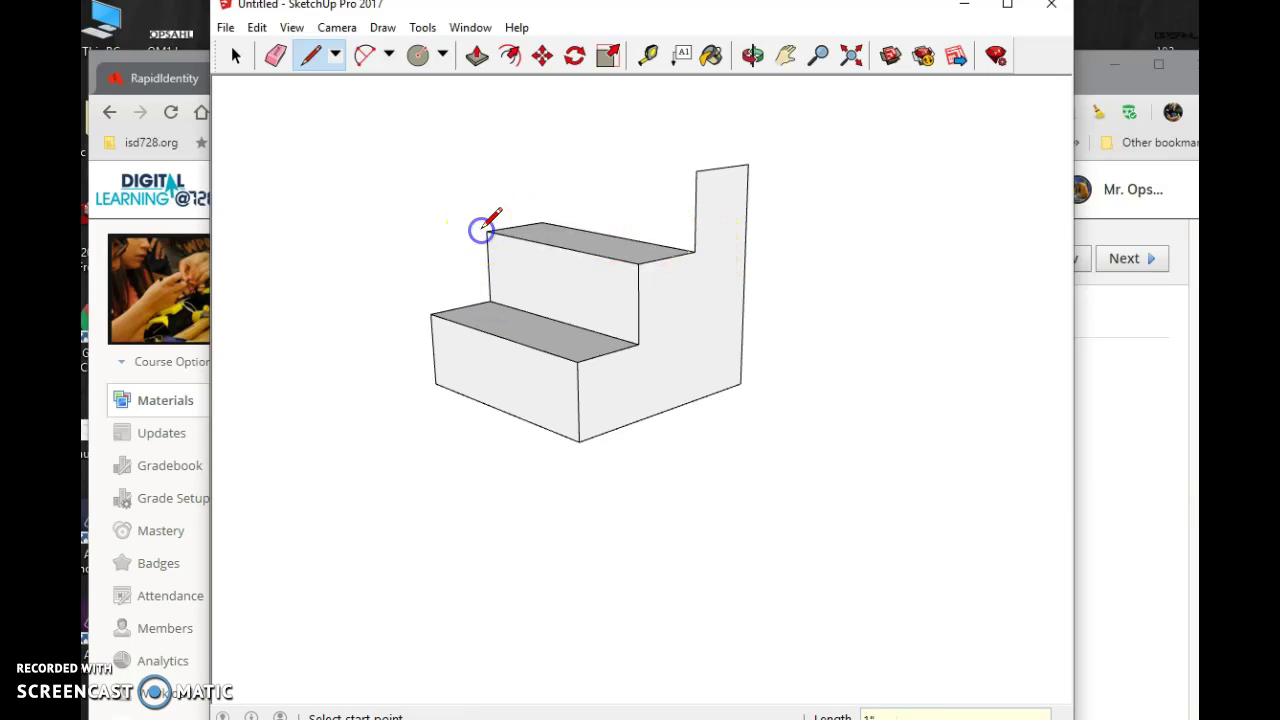
Step: Draw the top step's riser and upper face with 3-inch lines along the red axis, closing each face at the far end
click(694, 176)
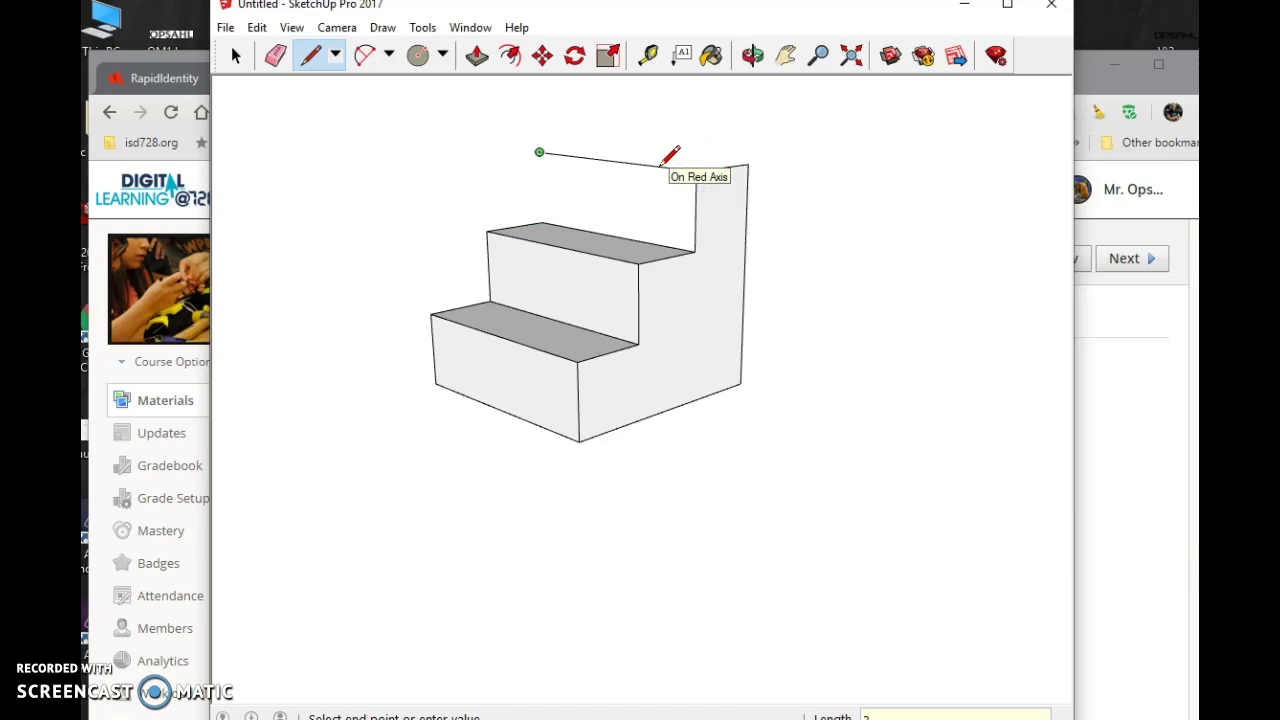
click(541, 223)
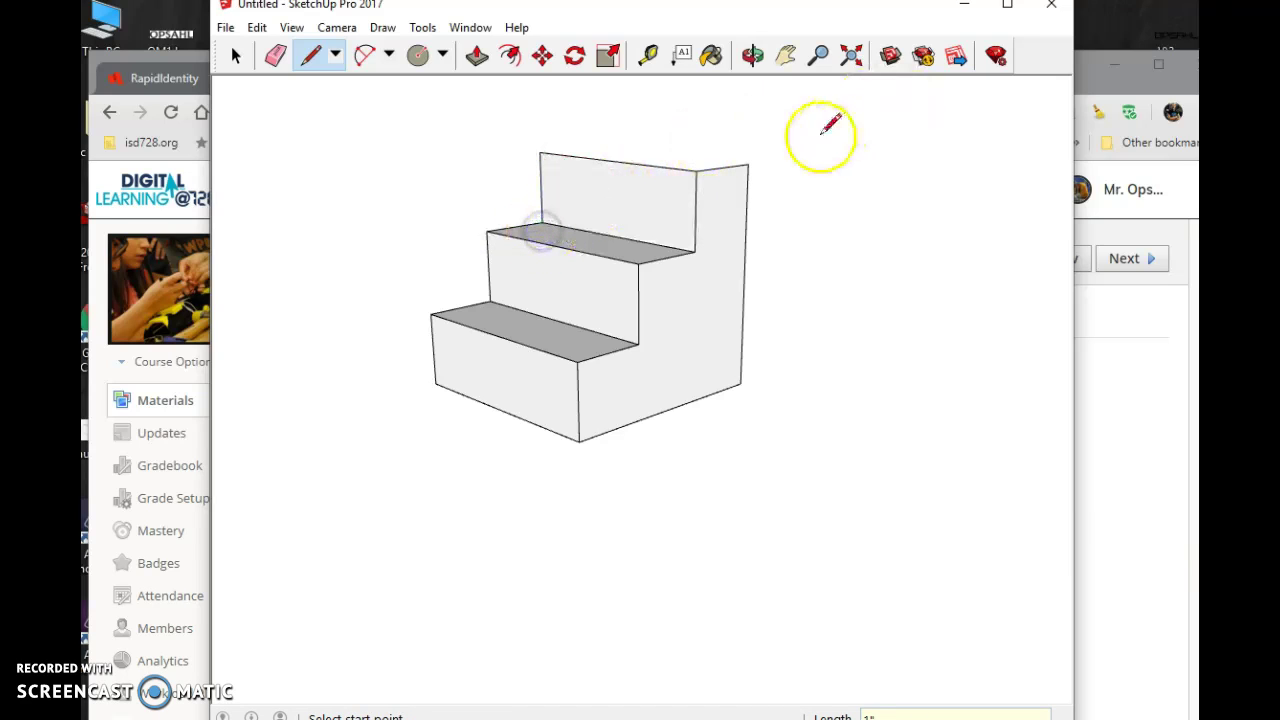
click(748, 163)
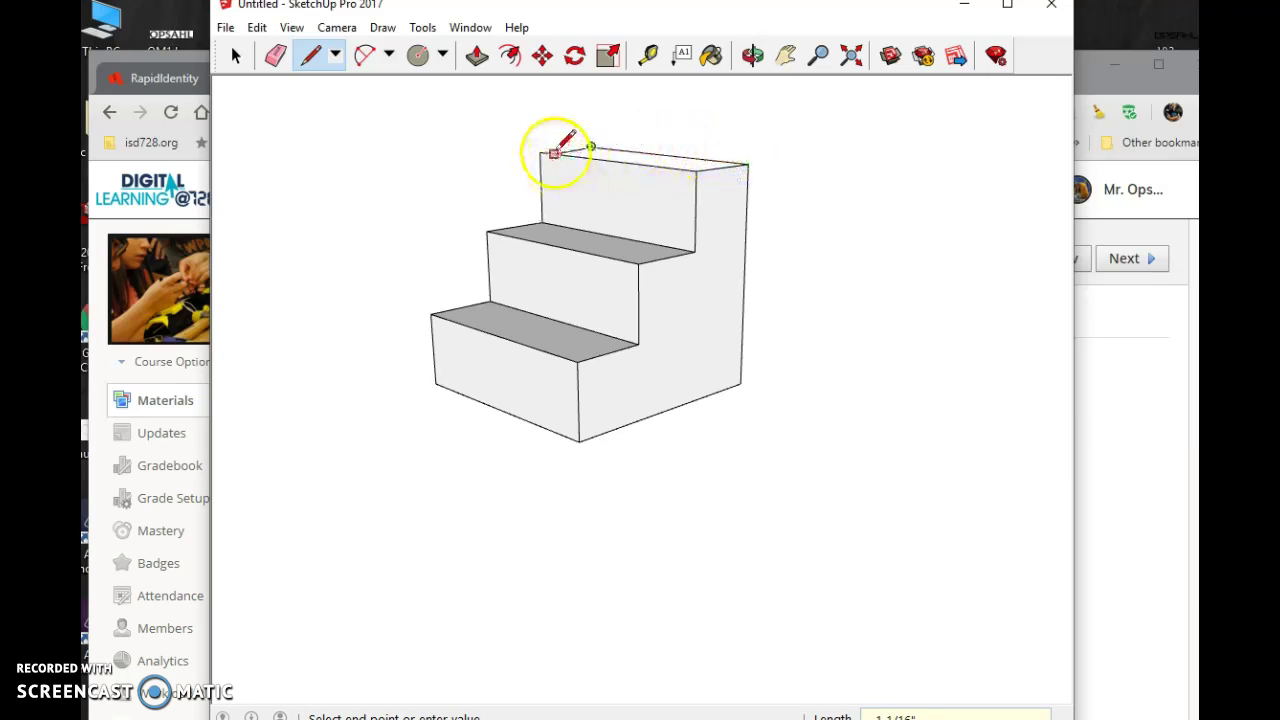
click(540, 152)
Step: Close the open stair-shaped side with a 3-inch vertical line down from the rear top corner and a base line to the front bottom corner
click(753, 55)
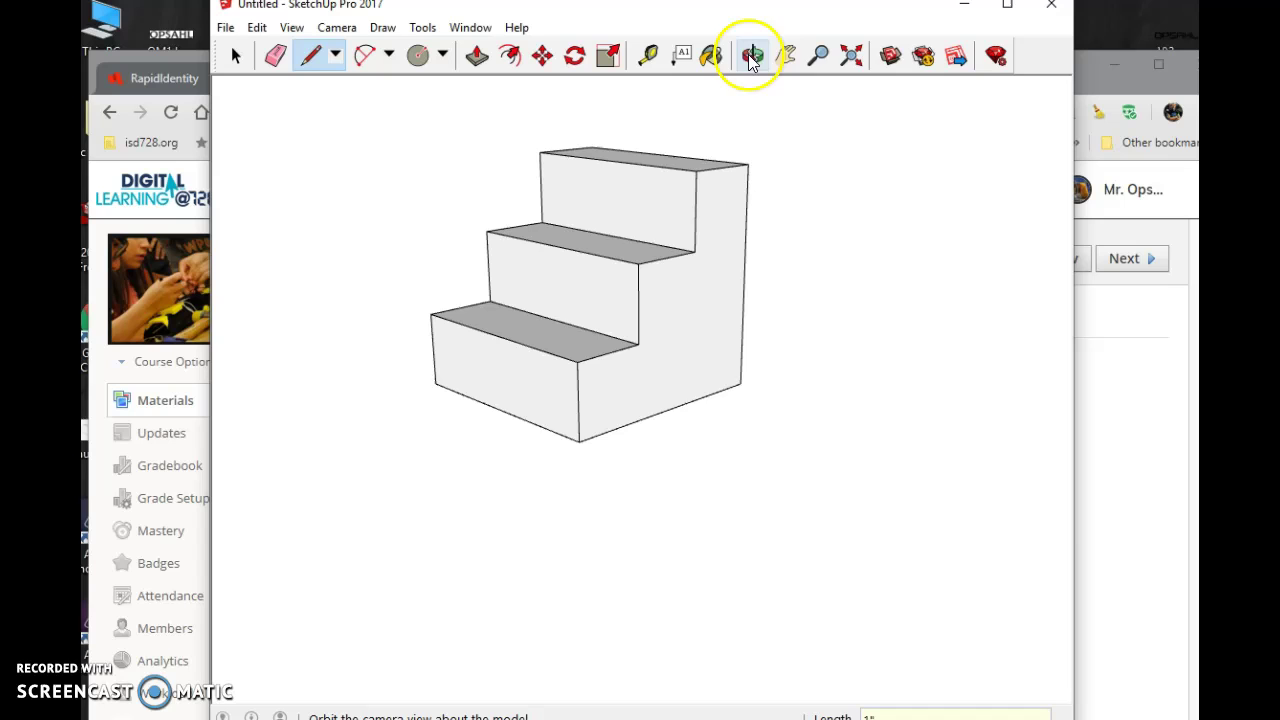
drag(543, 257, 466, 316)
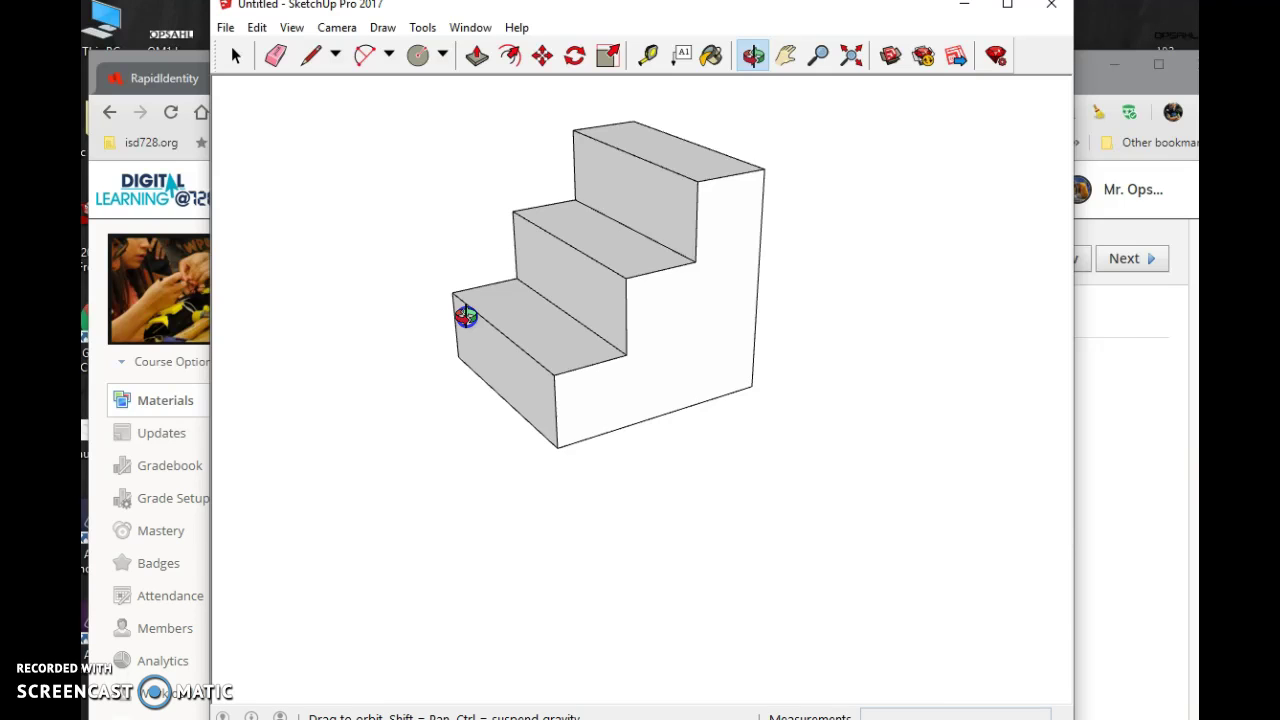
drag(466, 316, 652, 317)
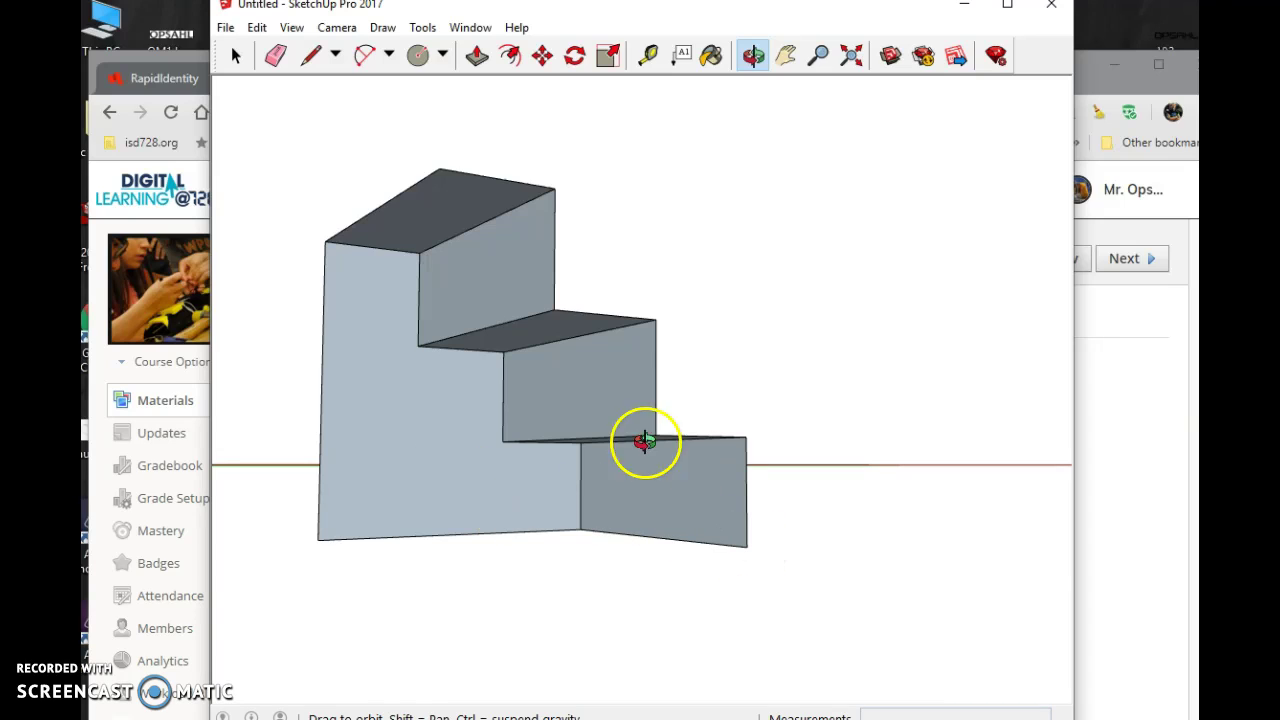
click(310, 55)
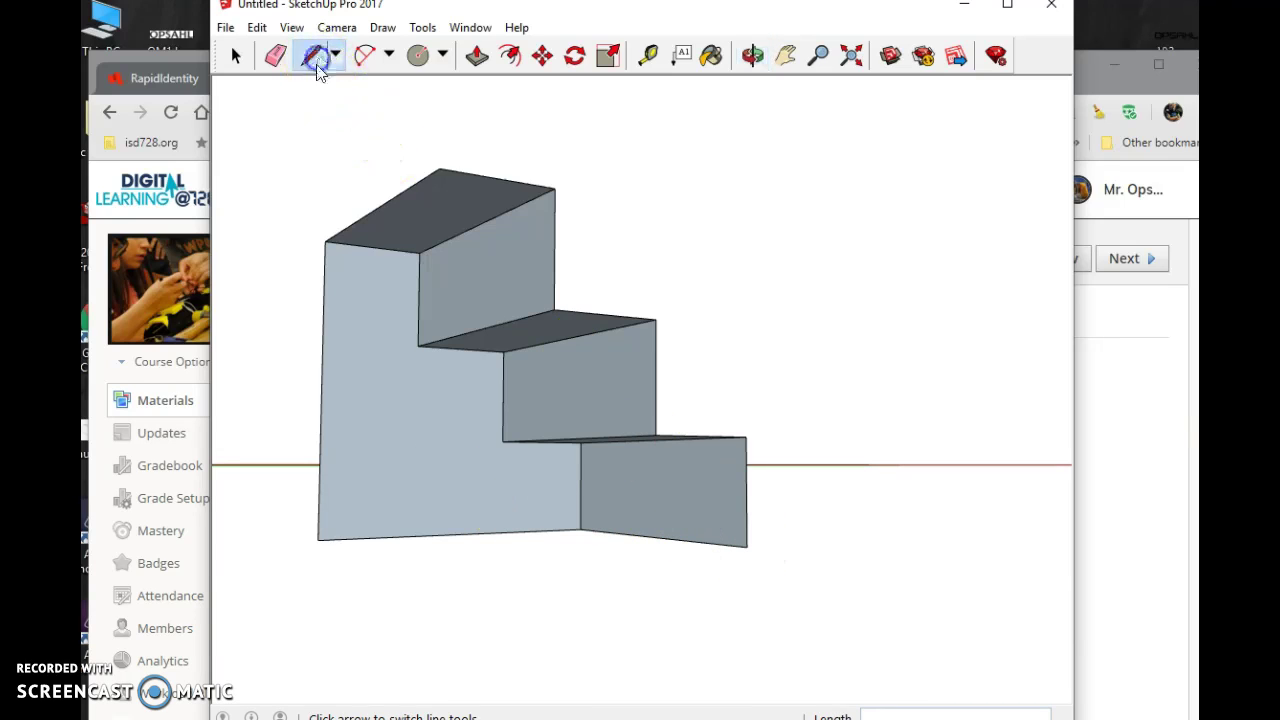
click(439, 168)
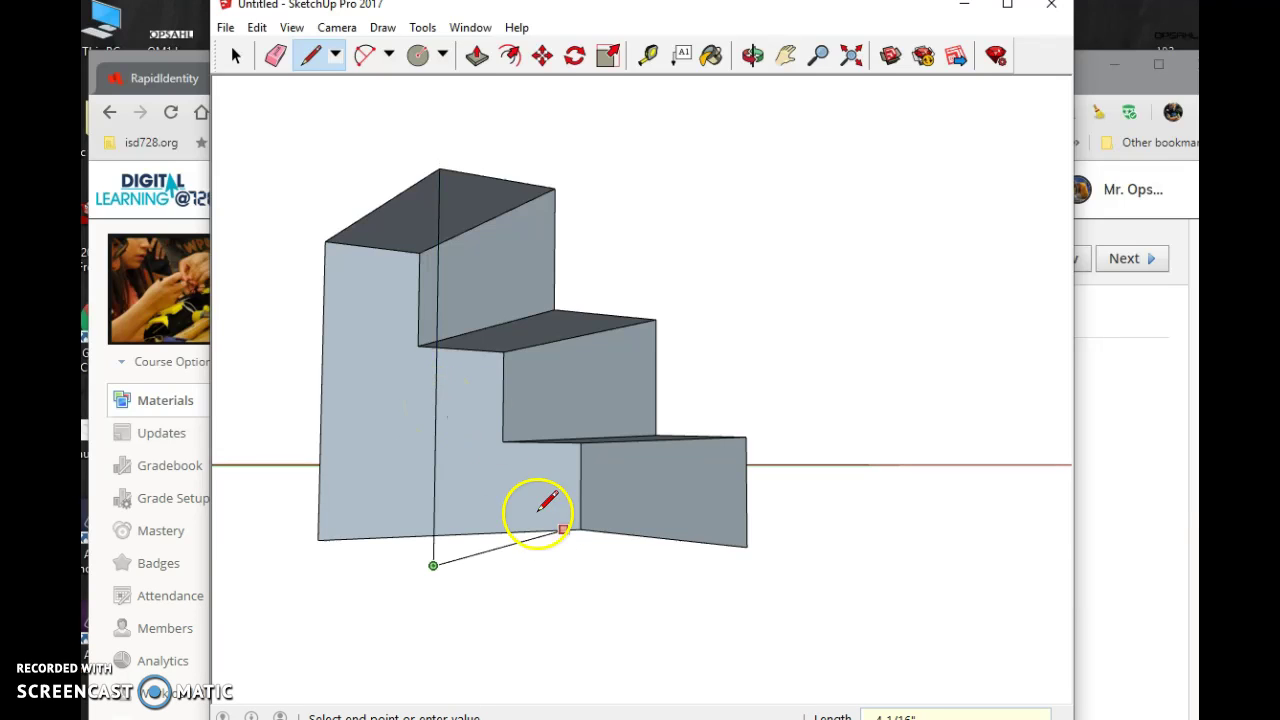
click(746, 546)
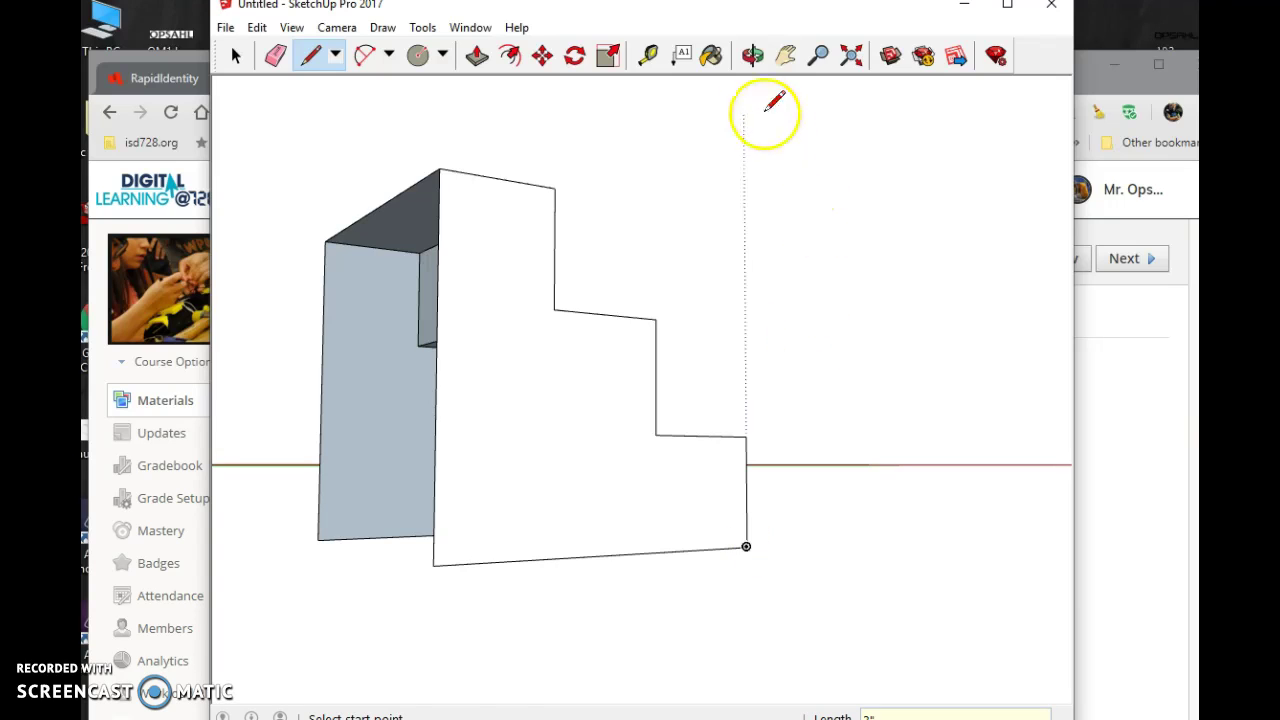
Step: Connect the two rear bottom corners with a line to fill the back and bottom faces, and return to a front view of the staircase
click(751, 58)
drag(689, 306, 717, 294)
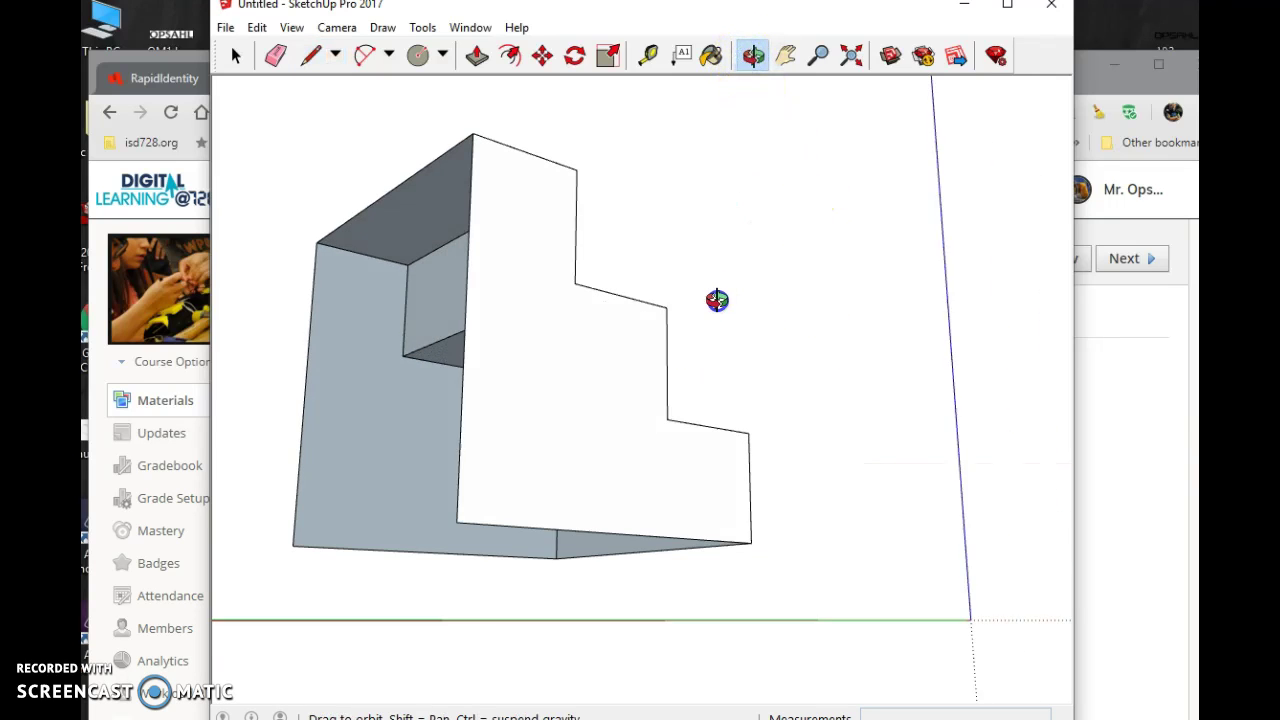
click(311, 55)
click(291, 547)
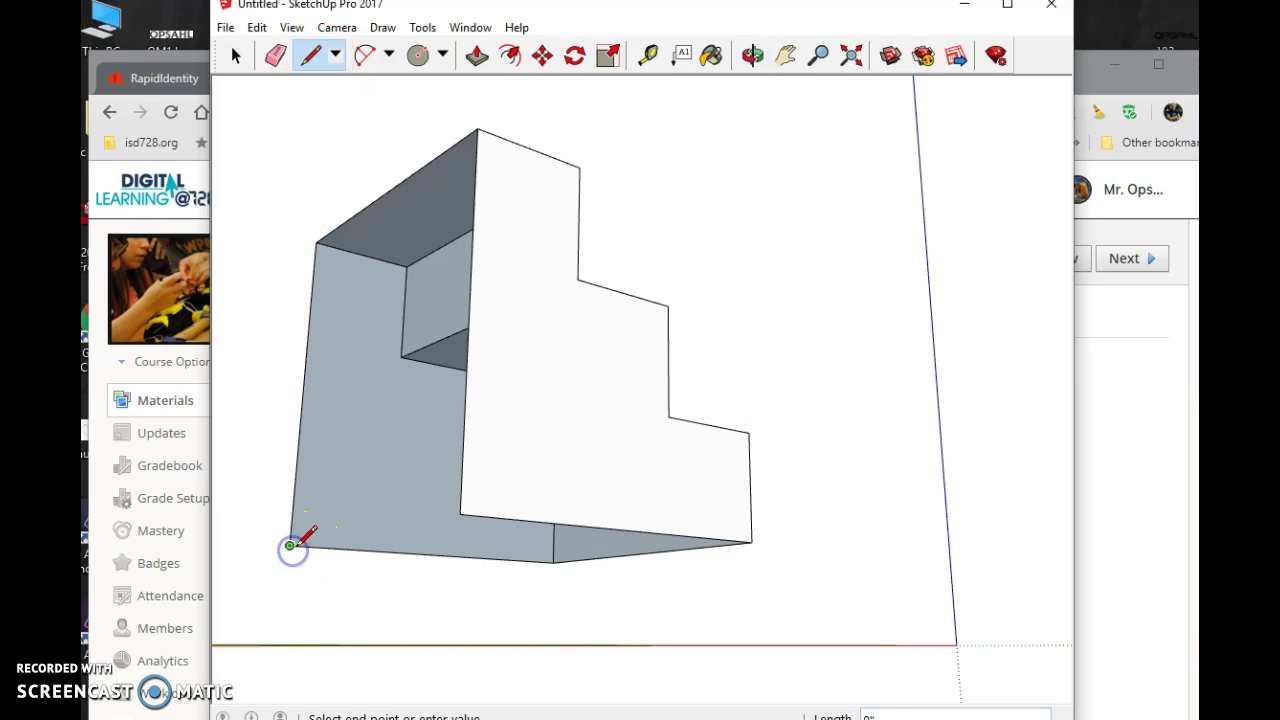
click(463, 515)
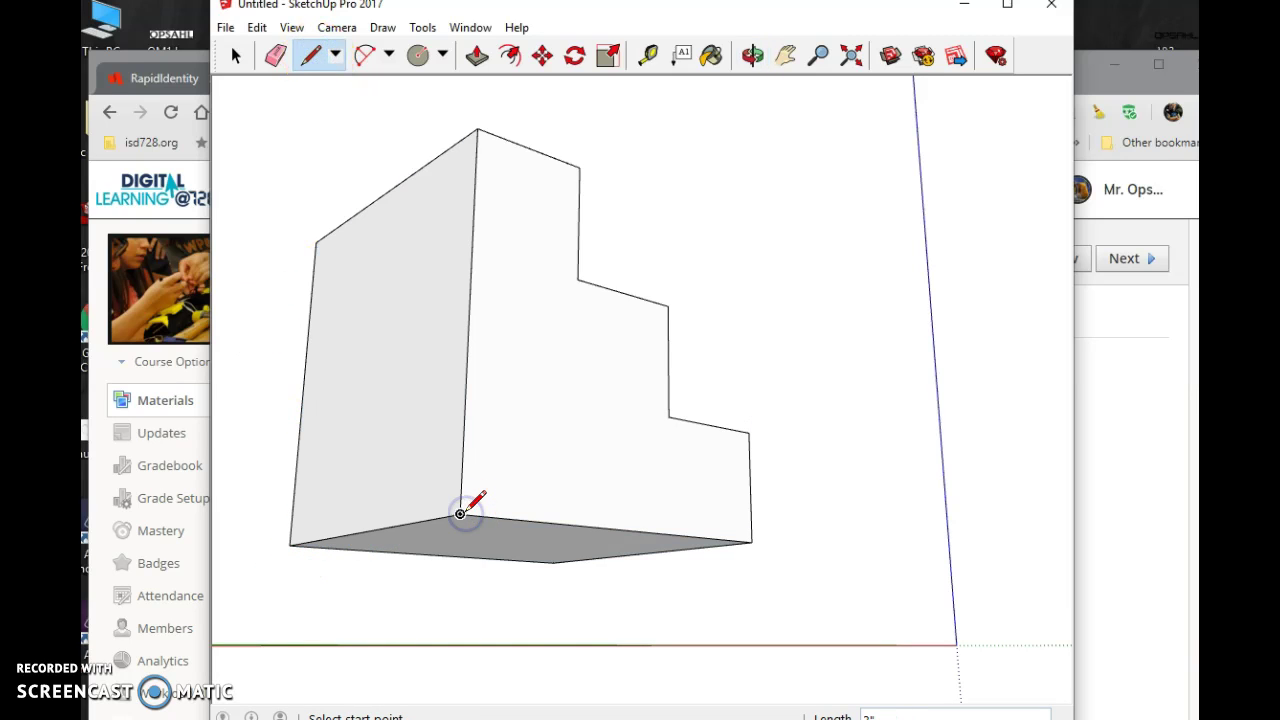
click(752, 55)
drag(737, 183, 465, 305)
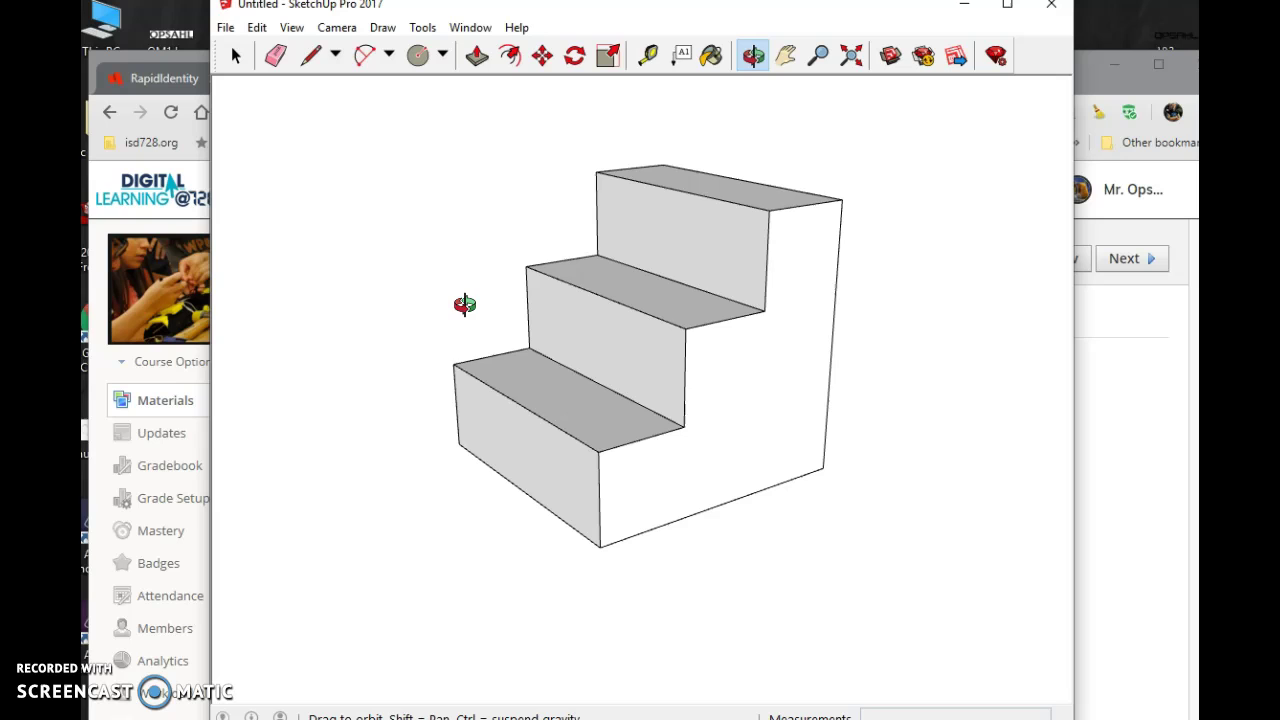